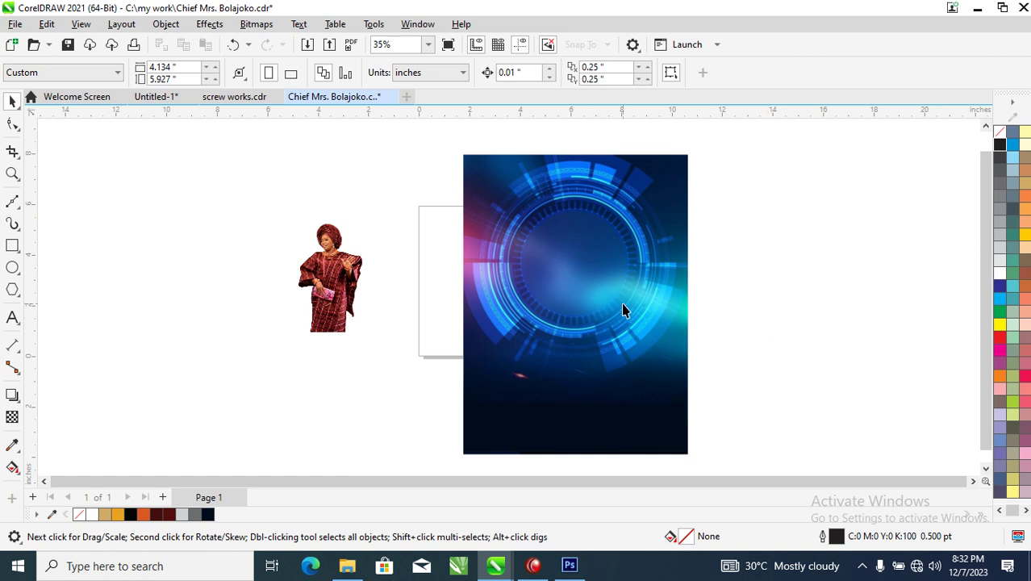
Scale the blue background image down to about 7.34 by 9.78 inches
{"action": "left_click", "coordinate": [589, 272]}
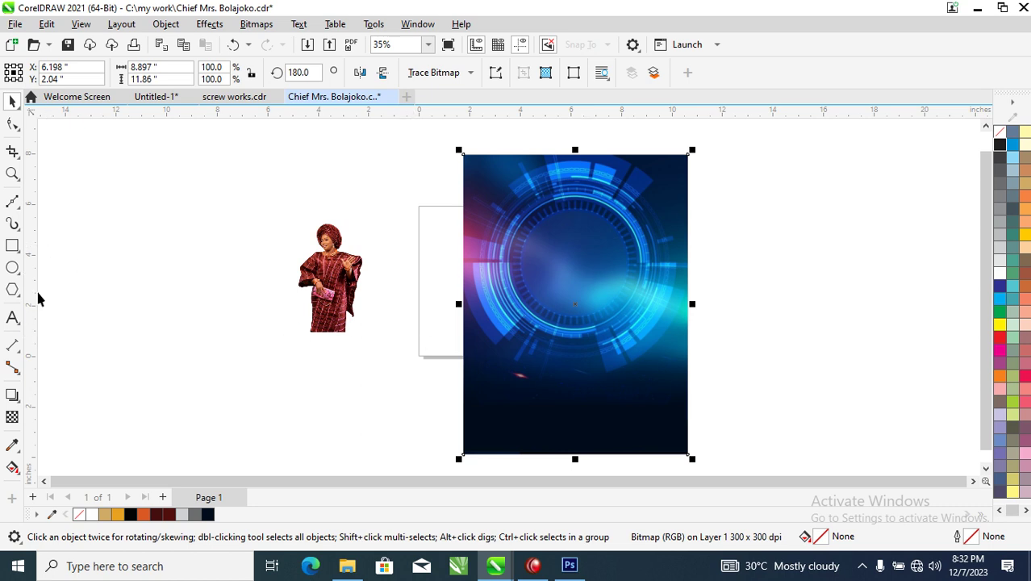
{"action": "left_click_drag", "start_coordinate": [656, 255], "coordinate": [653, 281]}
{"action": "left_click_drag", "start_coordinate": [692, 176], "coordinate": [669, 202]}
{"action": "left_click_drag", "start_coordinate": [629, 335], "coordinate": [616, 307]}
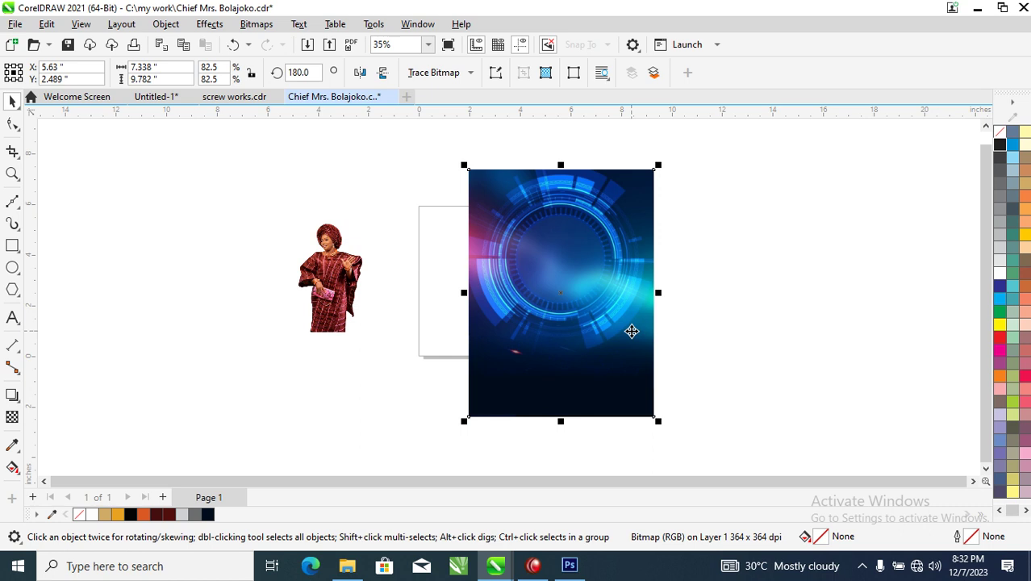
Convert the background image to a 300 dpi bitmap in Grayscale (8-bit) color mode
{"action": "key", "text": "alt+b"}
{"action": "key", "text": "Return"}
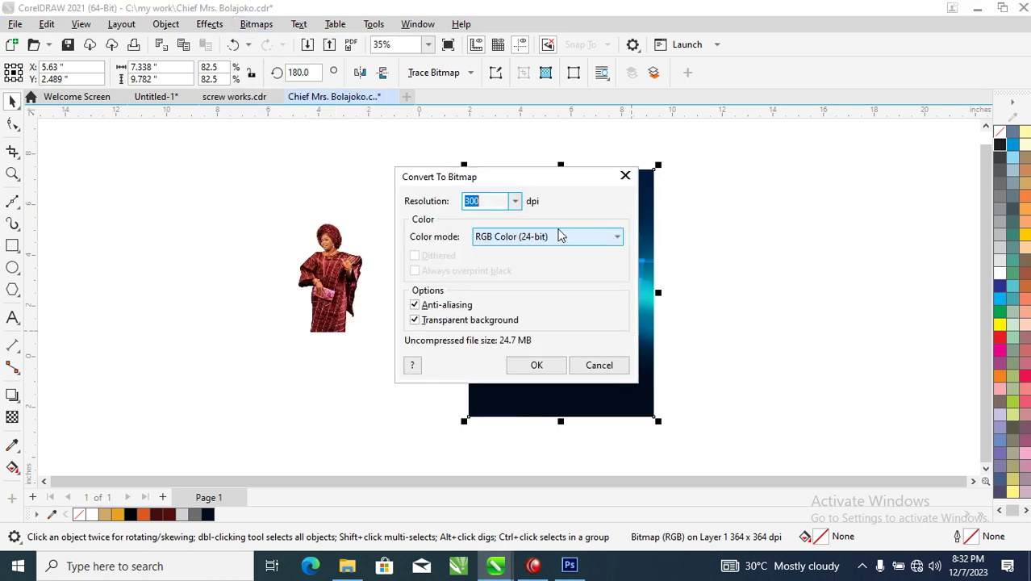
{"action": "left_click", "coordinate": [534, 236]}
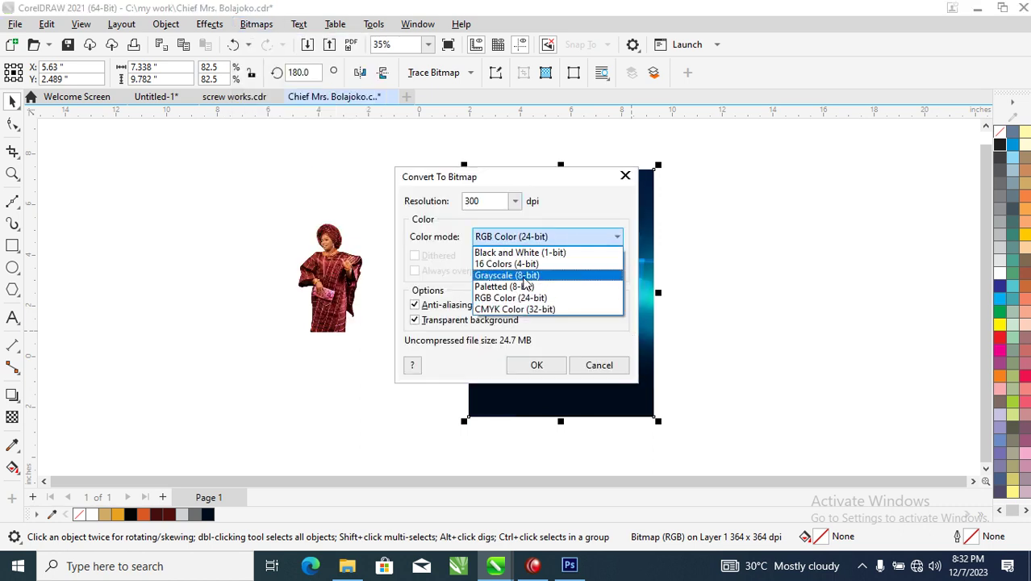
{"action": "left_click", "coordinate": [523, 281]}
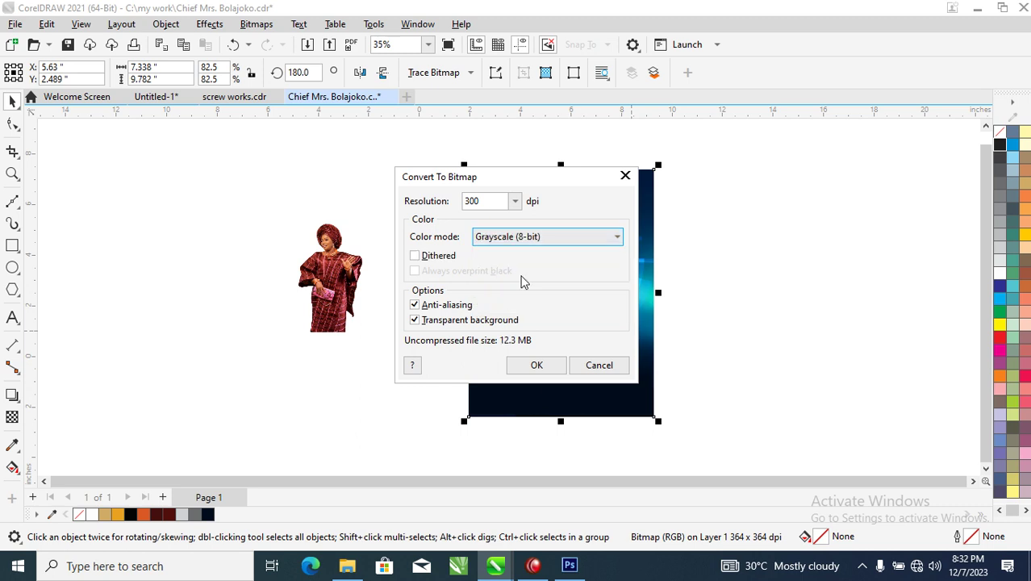
{"action": "left_click", "coordinate": [537, 365]}
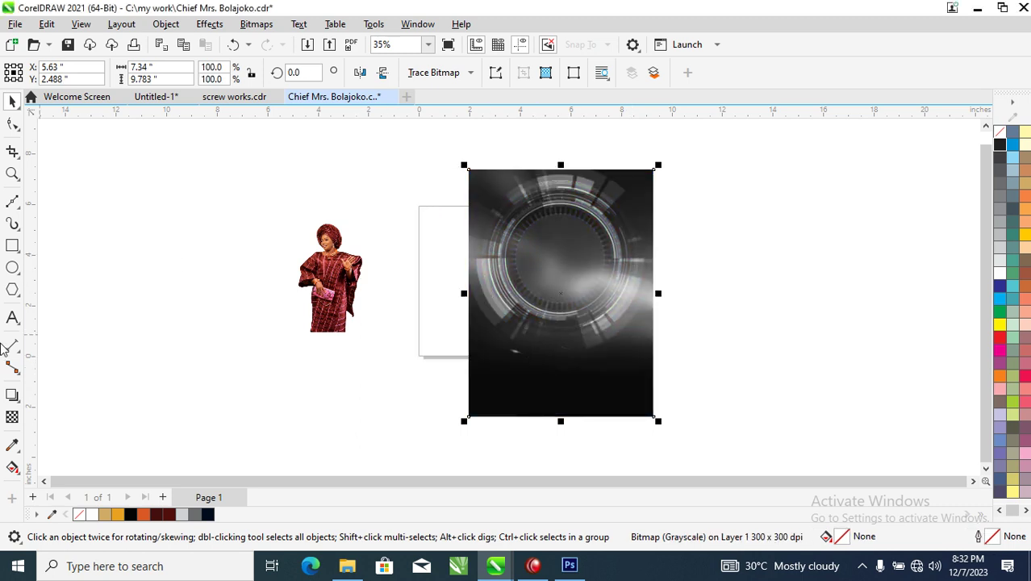
Enlarge the photo of the woman from its center to about 5.0 by 8.47 inches
{"action": "left_click", "coordinate": [315, 293]}
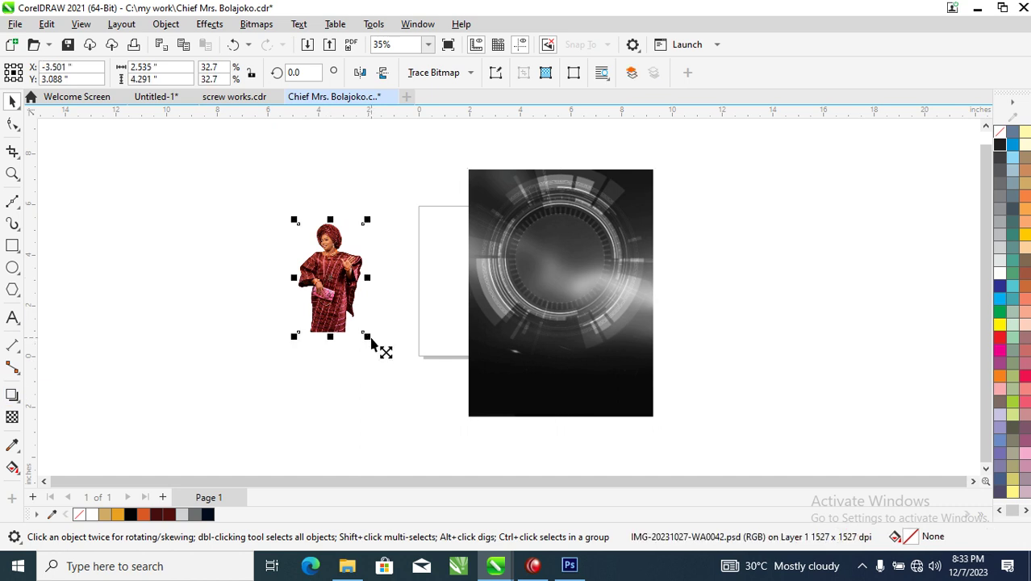
{"action": "left_click_drag", "start_coordinate": [371, 343], "coordinate": [402, 395]}
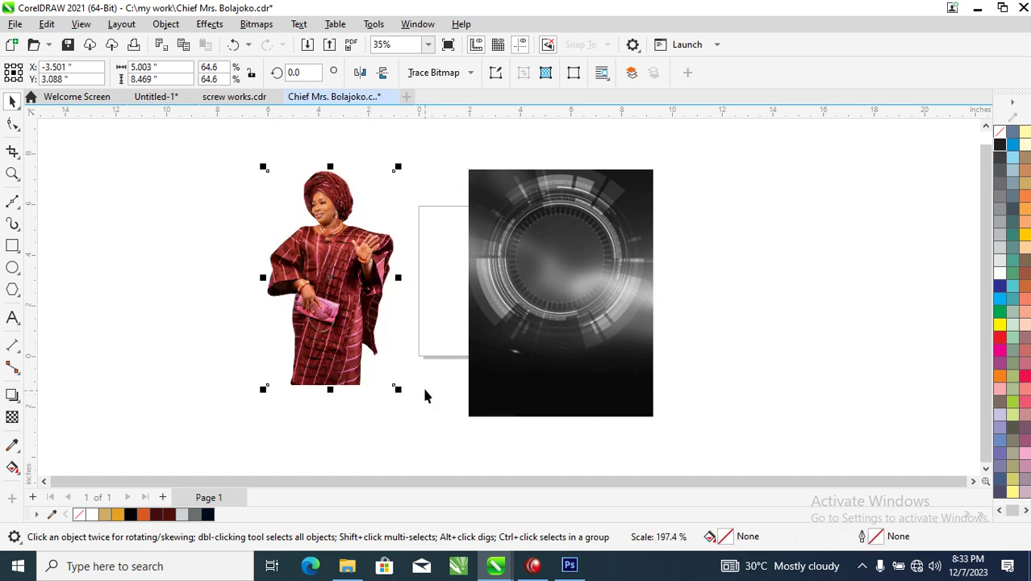
Draw a rectangle about 7.33 by 9.84 inches covering the grayscale background and shift it about halfway off to the right
{"action": "left_click", "coordinate": [12, 246]}
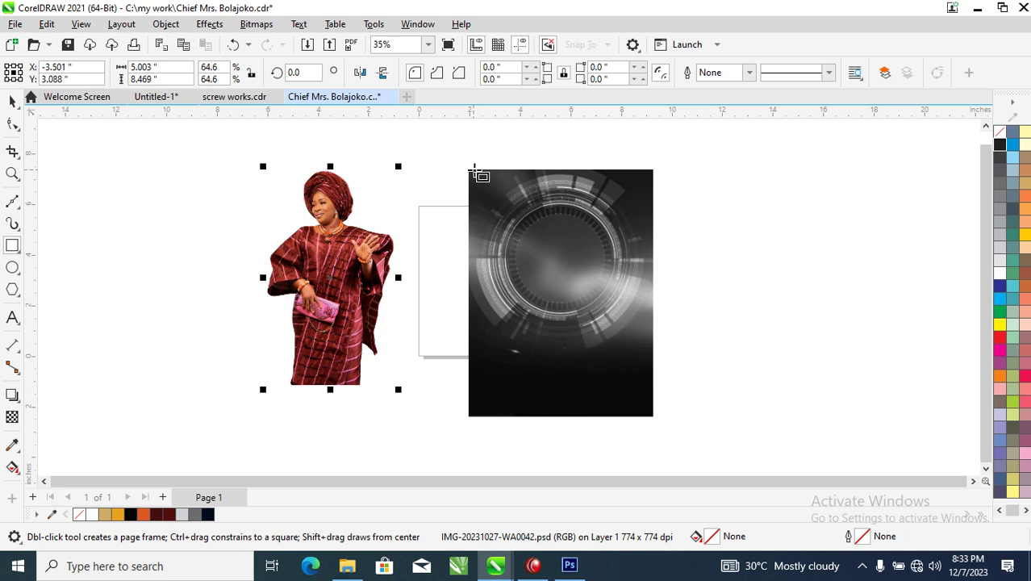
{"action": "left_click_drag", "start_coordinate": [469, 170], "coordinate": [654, 417]}
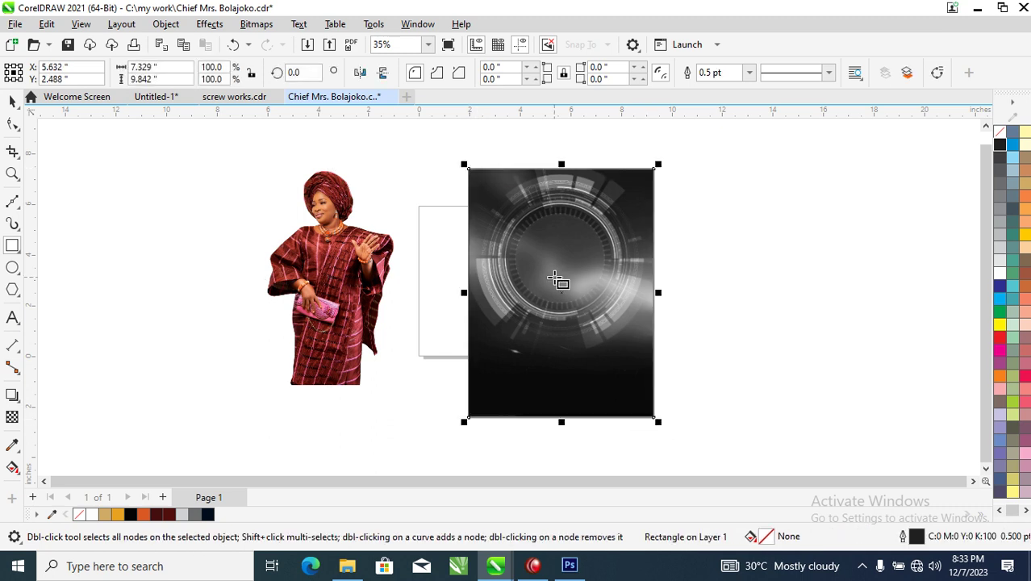
{"action": "key", "text": "space"}
{"action": "left_click_drag", "start_coordinate": [545, 286], "coordinate": [642, 284]}
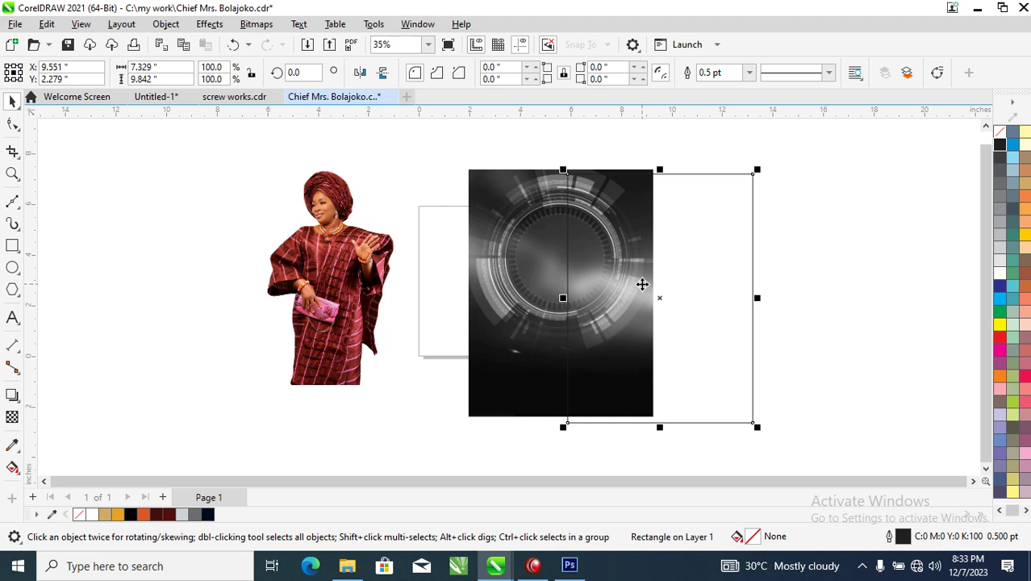
Sample the pink #D95E74 from the woman's dress and fill the rectangle with it
{"action": "left_click", "coordinate": [12, 445]}
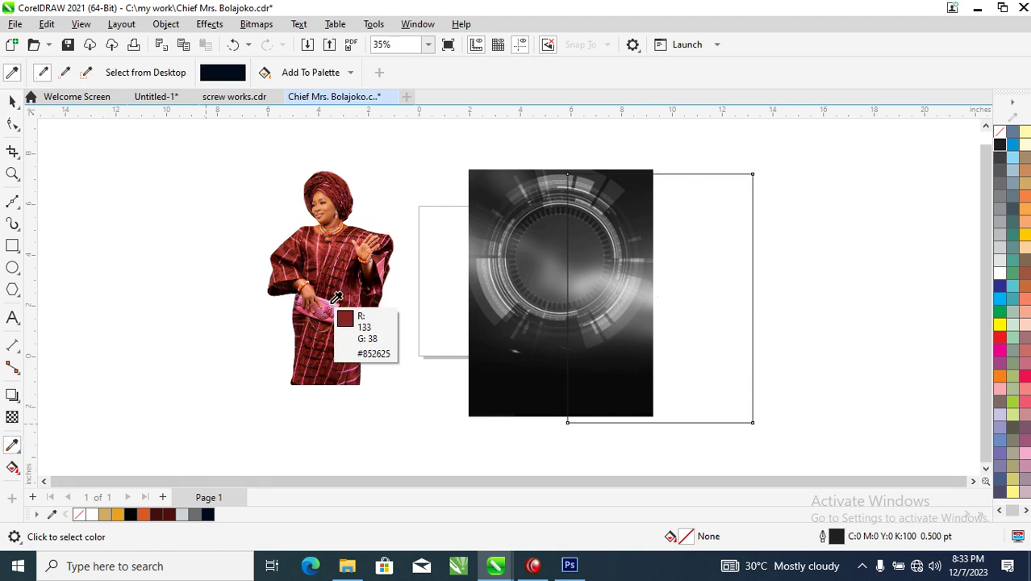
{"action": "left_click", "coordinate": [383, 265]}
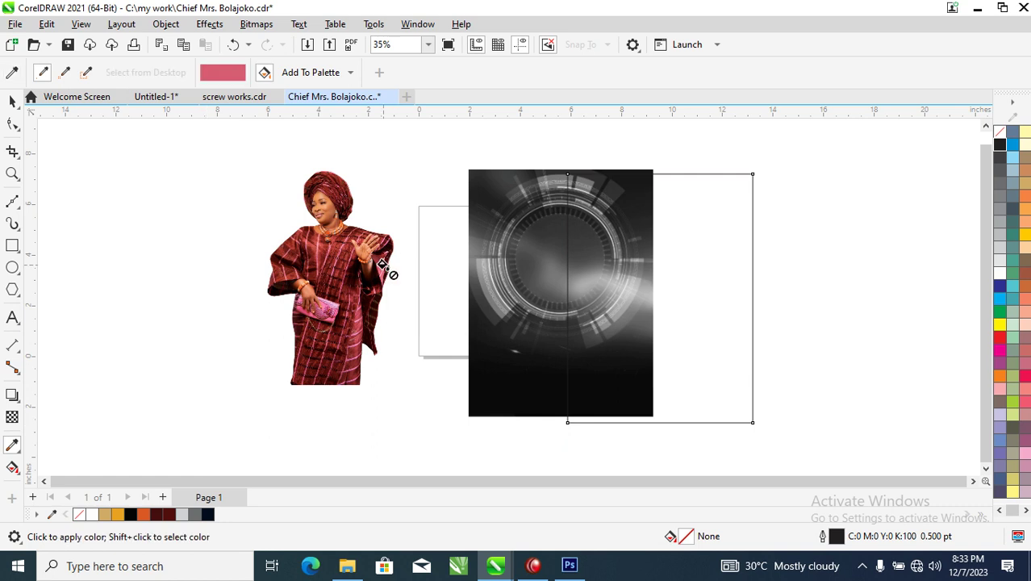
{"action": "left_click", "coordinate": [685, 193]}
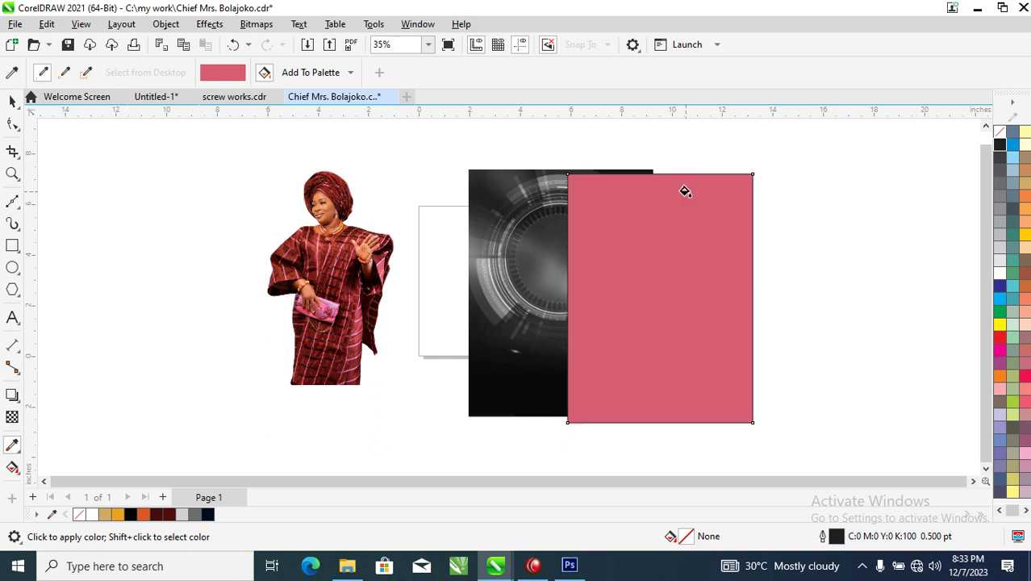
{"action": "key", "text": "space"}
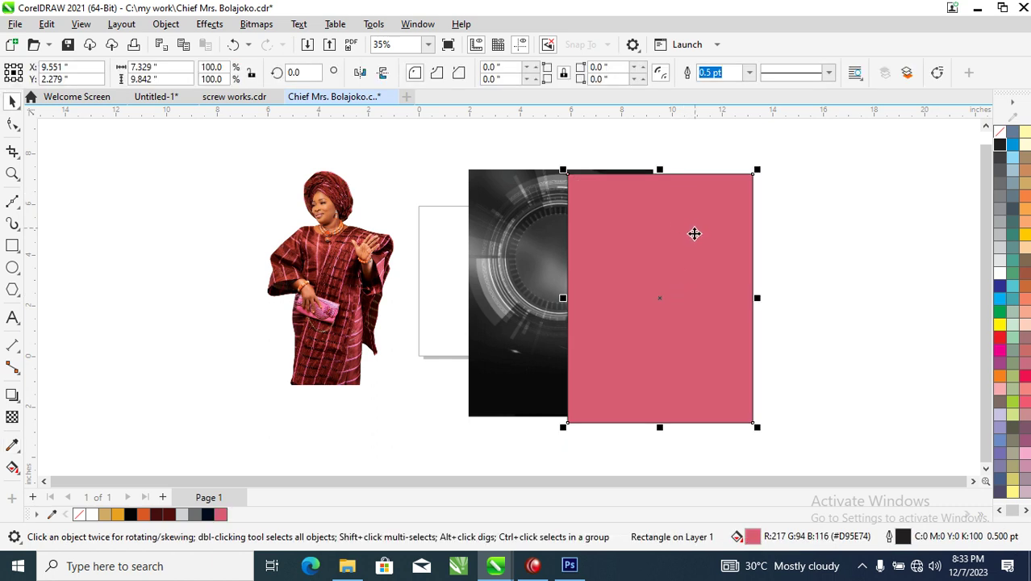
Set the pink rectangle's transparency merge mode to Multiply
{"action": "left_click", "coordinate": [12, 417]}
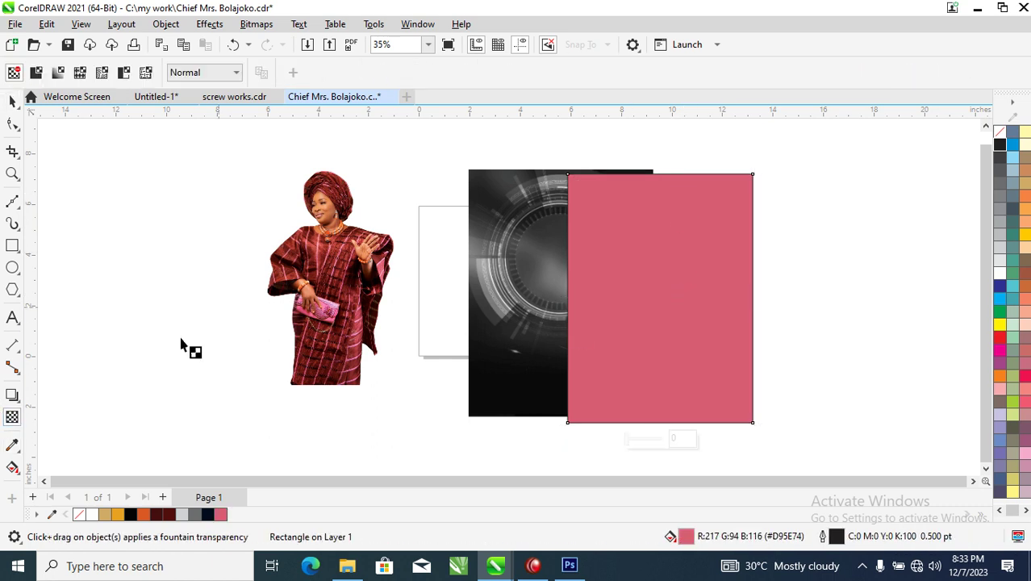
{"action": "left_click", "coordinate": [236, 72]}
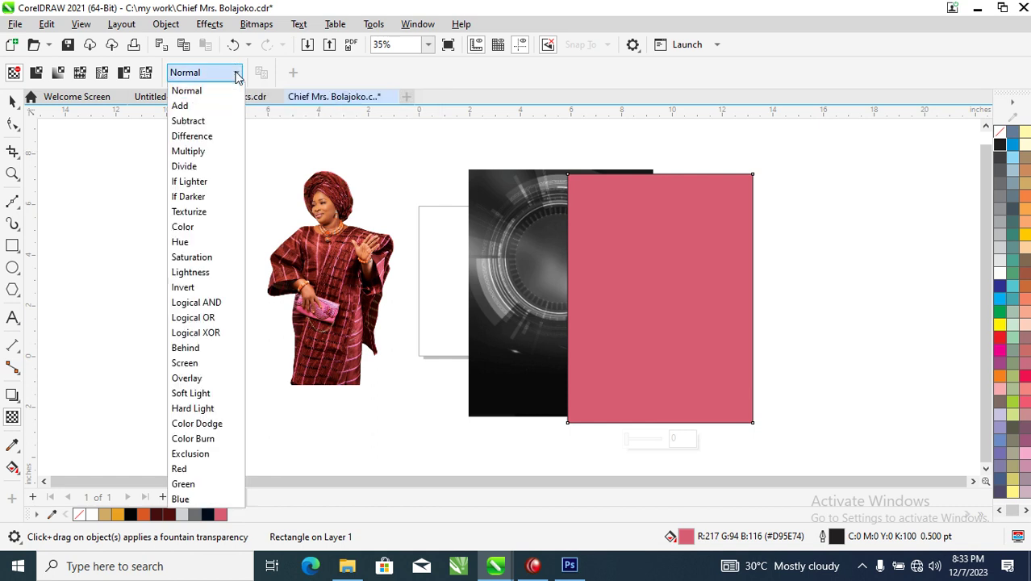
{"action": "left_click", "coordinate": [193, 152]}
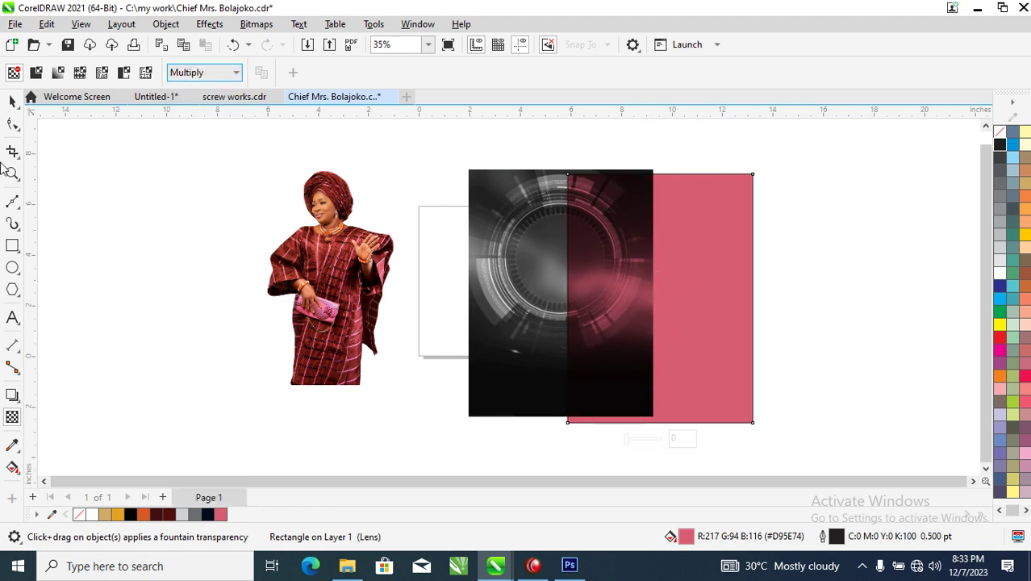
Center the pink rectangle horizontally and vertically on the grayscale background
{"action": "left_click", "coordinate": [13, 98]}
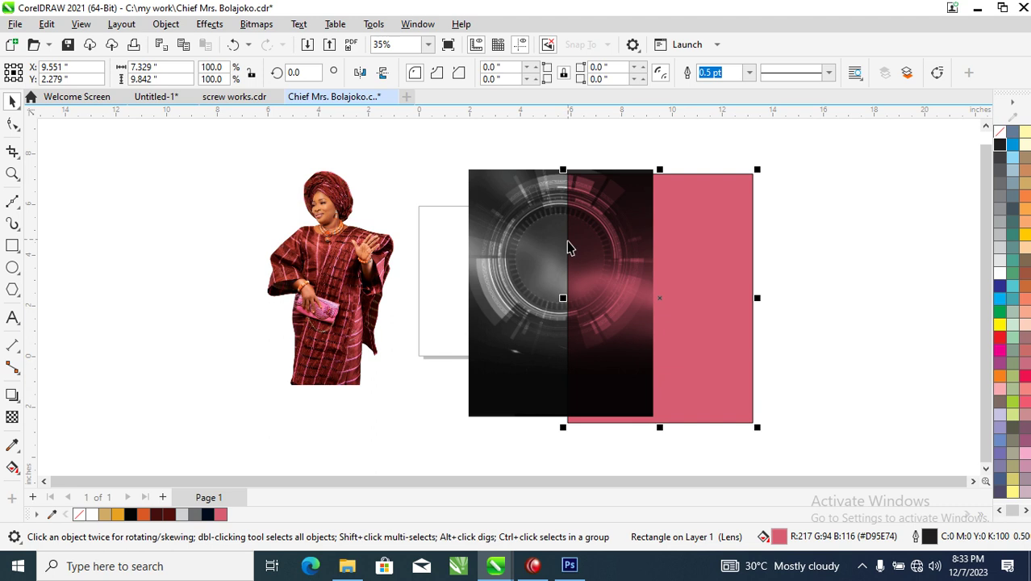
{"action": "left_click", "coordinate": [537, 228], "text": "shift"}
{"action": "key", "text": "c"}
{"action": "key", "text": "b"}
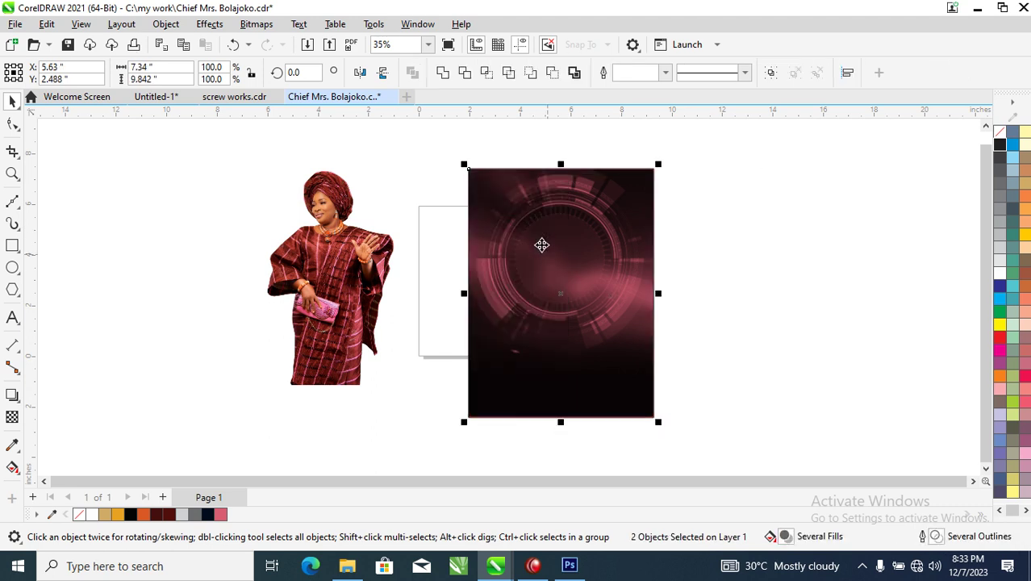
Try the Screen merge mode on the pink rectangle and undo it
{"action": "left_click", "coordinate": [740, 252]}
{"action": "left_click", "coordinate": [591, 272]}
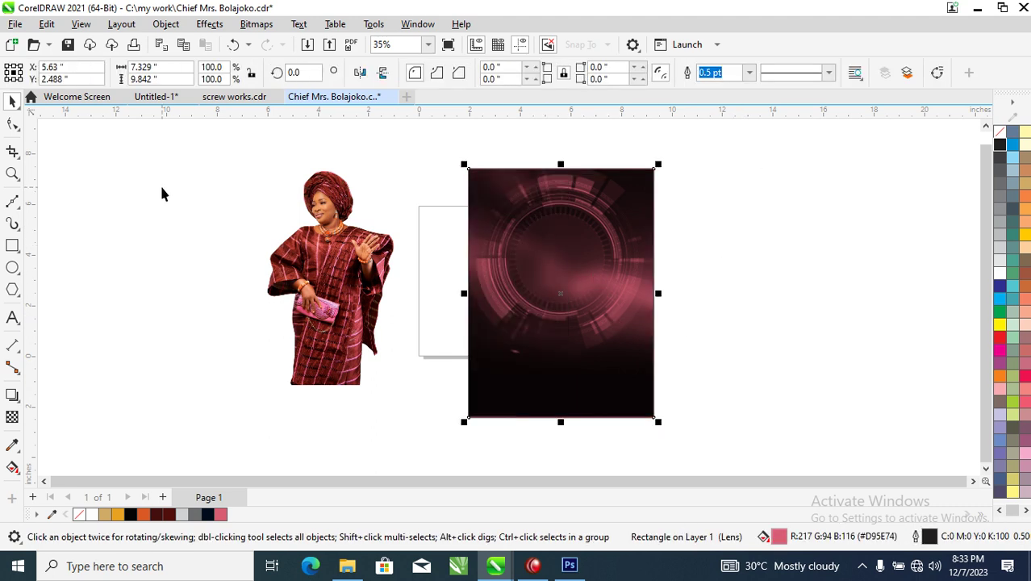
{"action": "left_click", "coordinate": [12, 417]}
{"action": "left_click", "coordinate": [235, 73]}
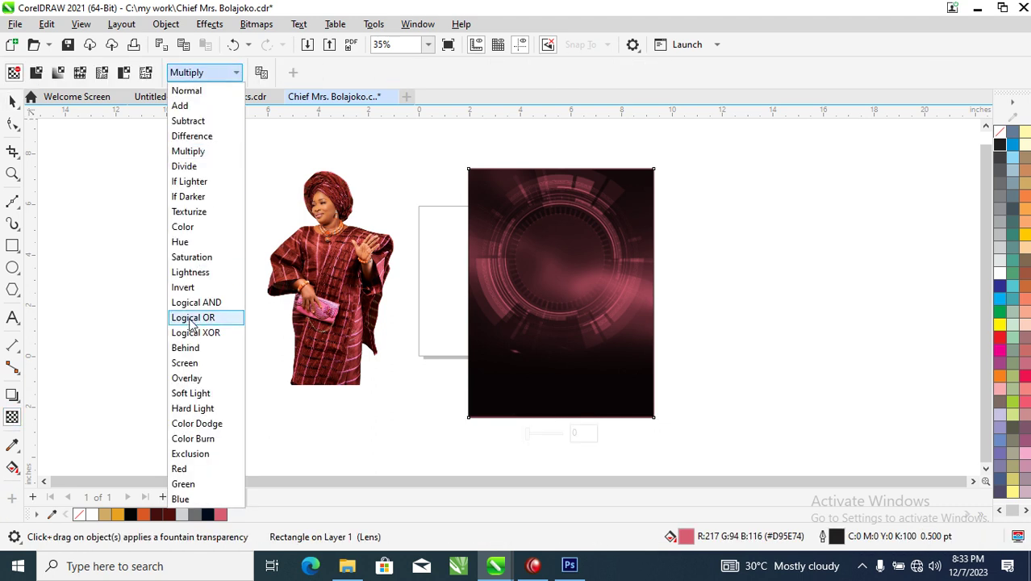
{"action": "left_click", "coordinate": [188, 365]}
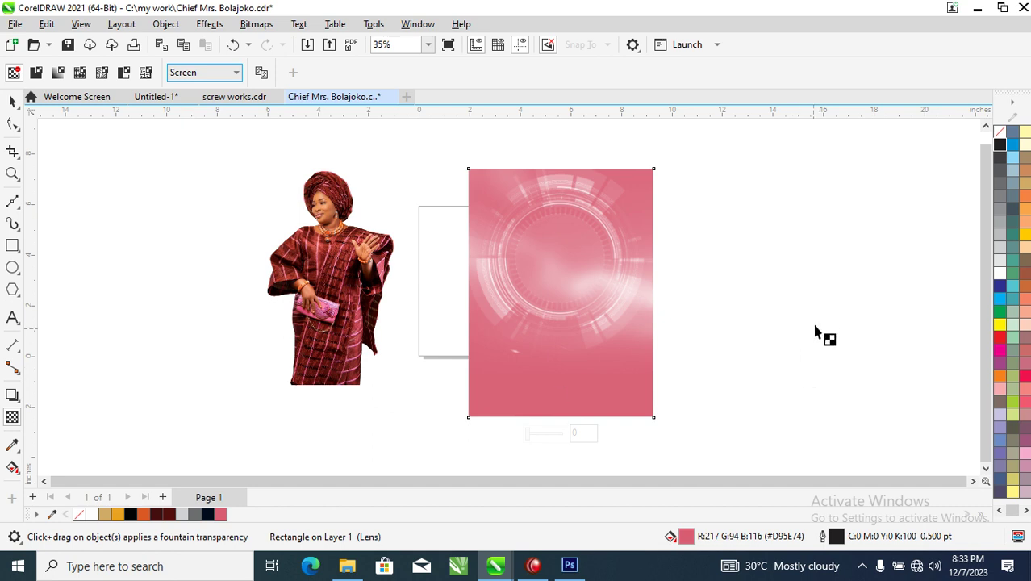
{"action": "key", "text": "ctrl+z"}
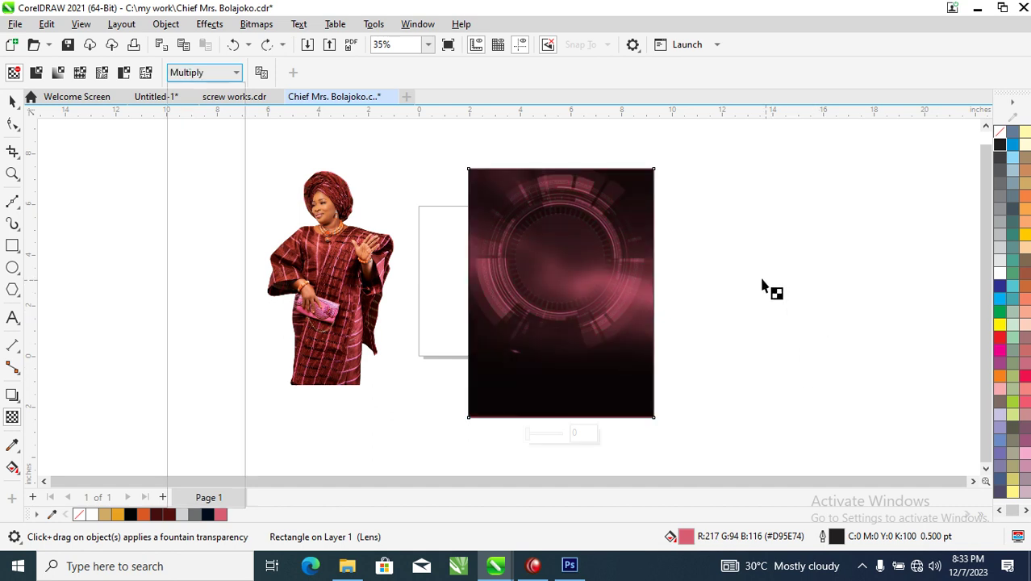
{"action": "key", "text": "alt+Down"}
{"action": "key", "text": "Escape"}
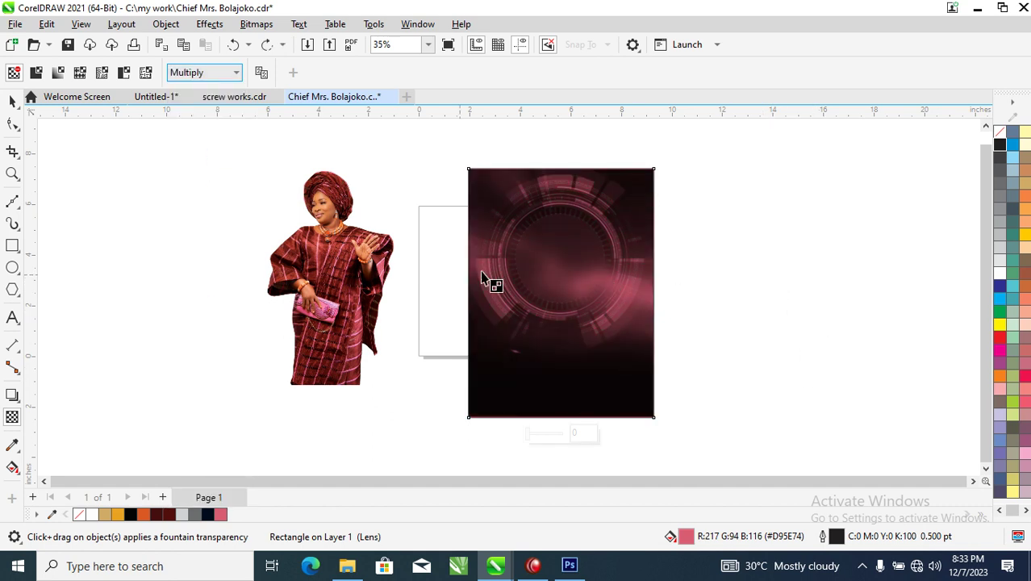
Convert the pink rectangle and the background together into one 300 dpi bitmap in RGB Color (24-bit) mode
{"action": "left_click", "coordinate": [12, 101]}
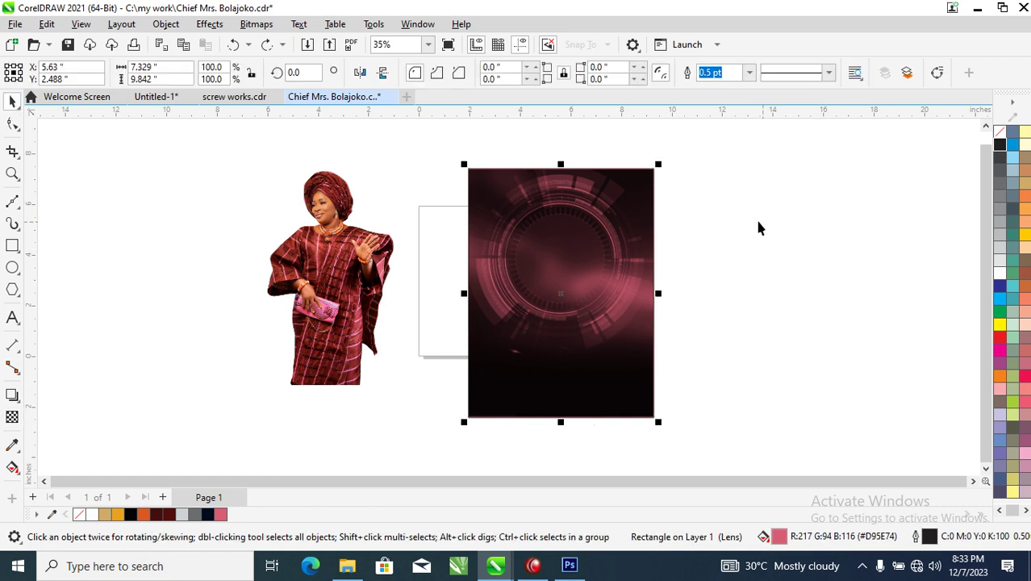
{"action": "left_click_drag", "start_coordinate": [725, 157], "coordinate": [437, 446]}
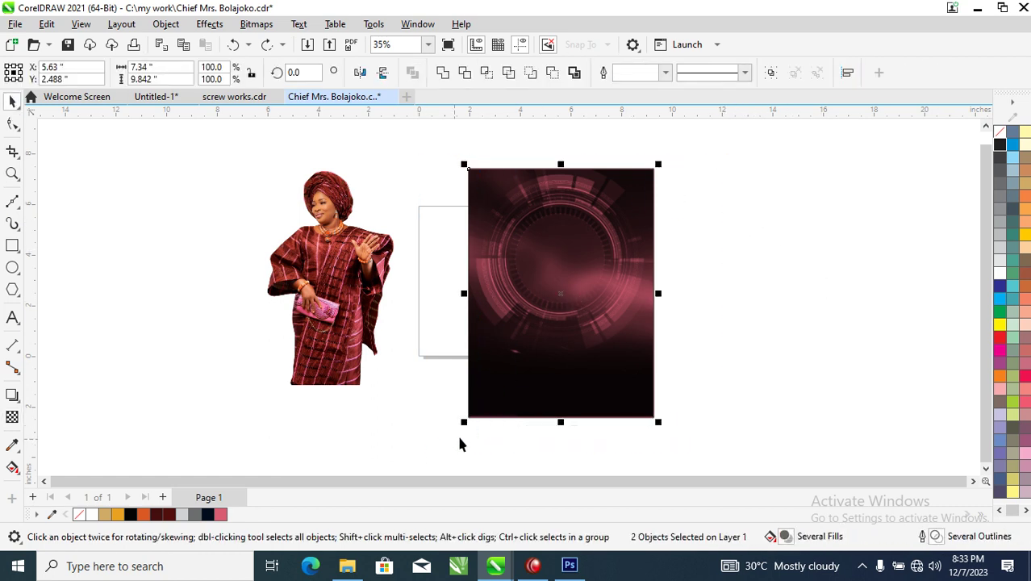
{"action": "left_click", "coordinate": [268, 25]}
{"action": "left_click", "coordinate": [306, 45]}
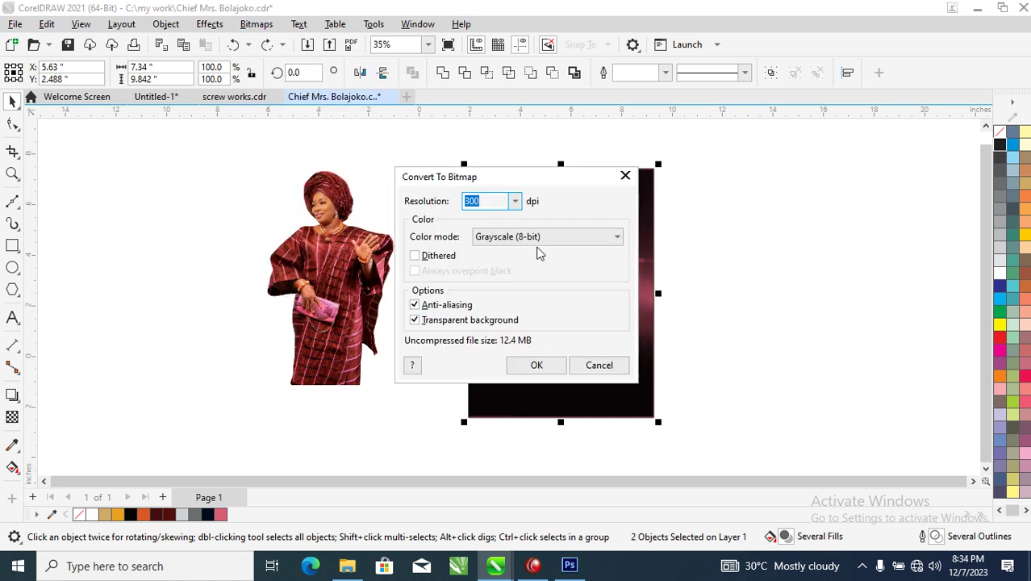
{"action": "left_click", "coordinate": [601, 246]}
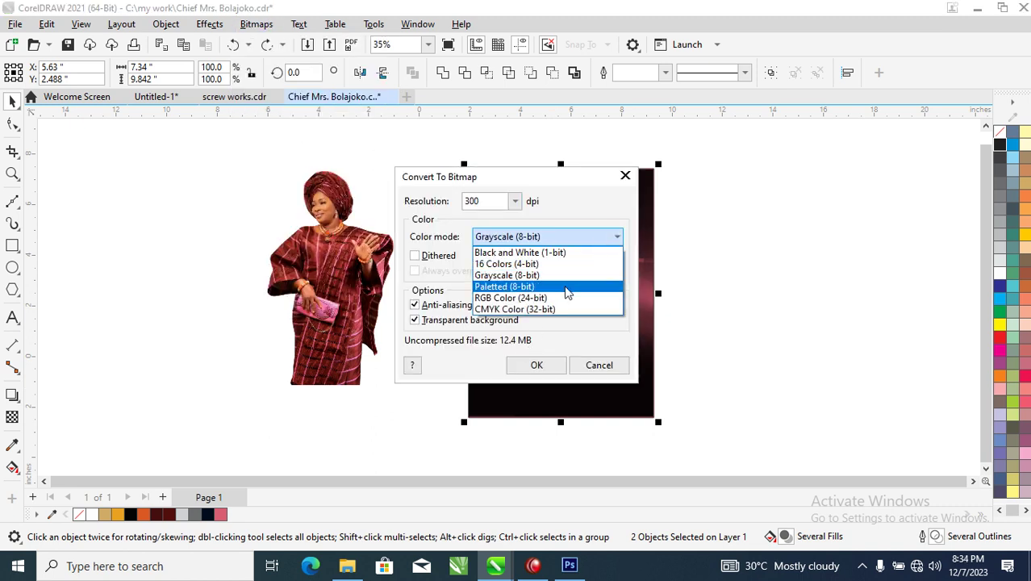
{"action": "left_click", "coordinate": [514, 298]}
{"action": "left_click", "coordinate": [538, 365]}
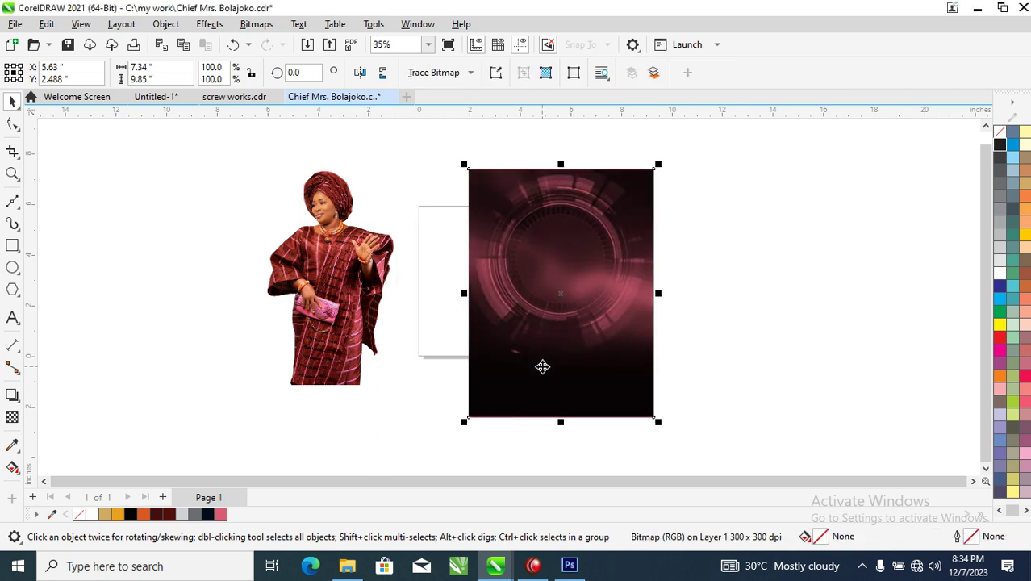
Draw a circle about 5.15 inches wide over the background's ring graphic and fill it with magenta
{"action": "left_click", "coordinate": [12, 268]}
{"action": "left_click_drag", "start_coordinate": [498, 207], "coordinate": [629, 316]}
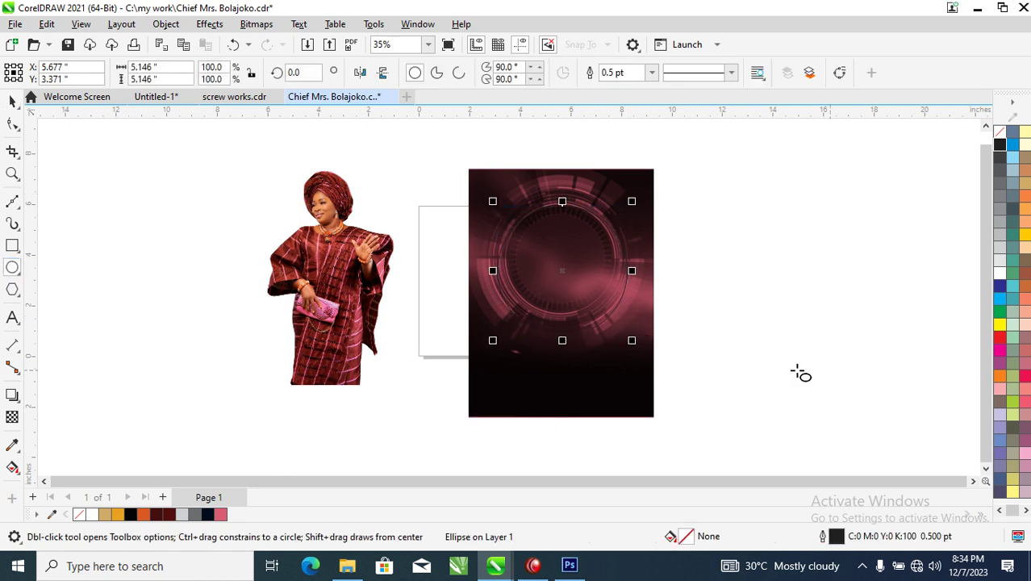
{"action": "left_click", "coordinate": [1000, 351]}
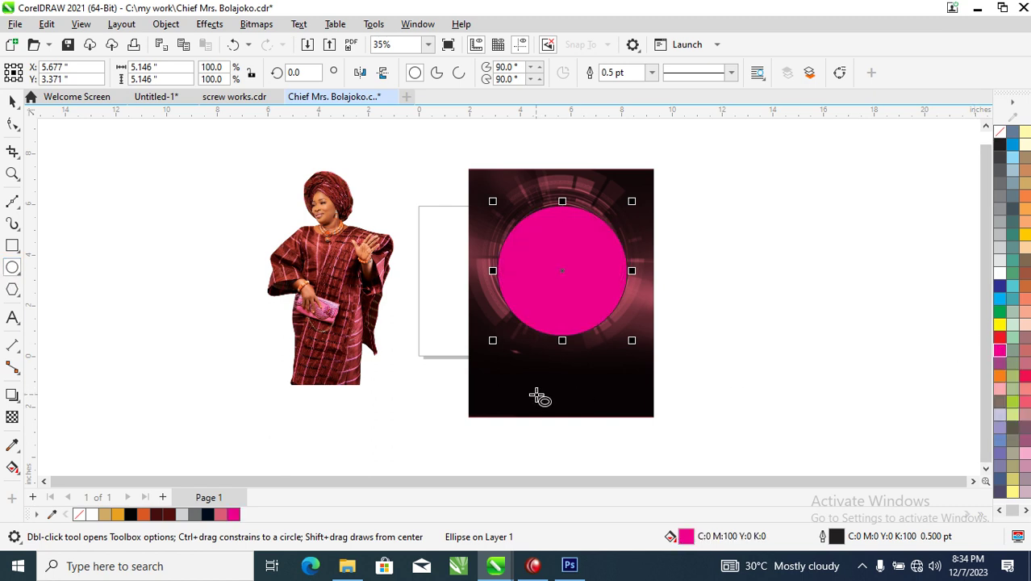
Blend yellow into the circle's magenta fill to reach M:81 Y:19 and remove the circle's outline
{"action": "left_click", "coordinate": [1000, 325], "text": "ctrl"}
{"action": "left_click", "coordinate": [1000, 325], "text": "ctrl"}
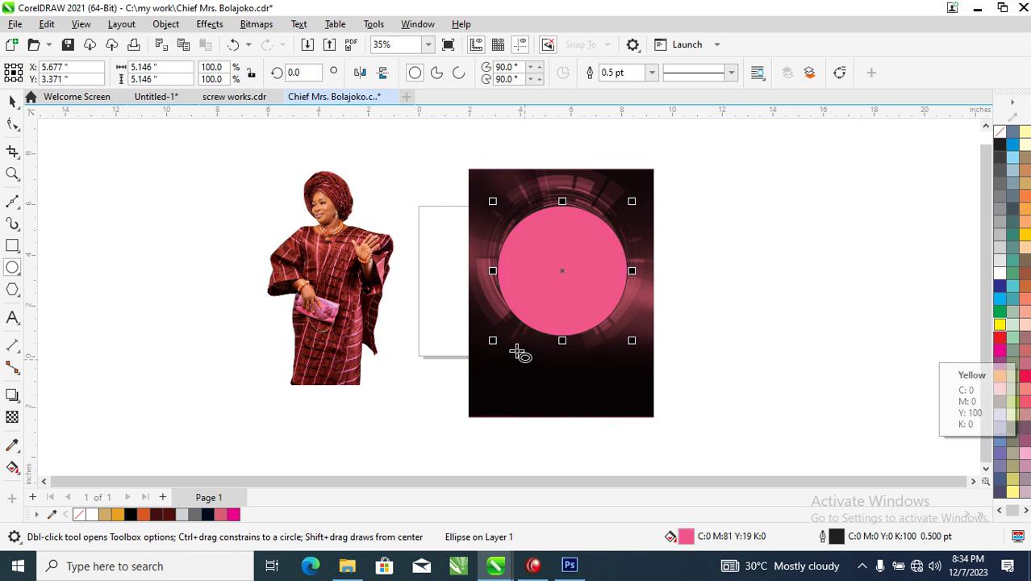
{"action": "right_click", "coordinate": [1000, 135]}
{"action": "left_click", "coordinate": [952, 143]}
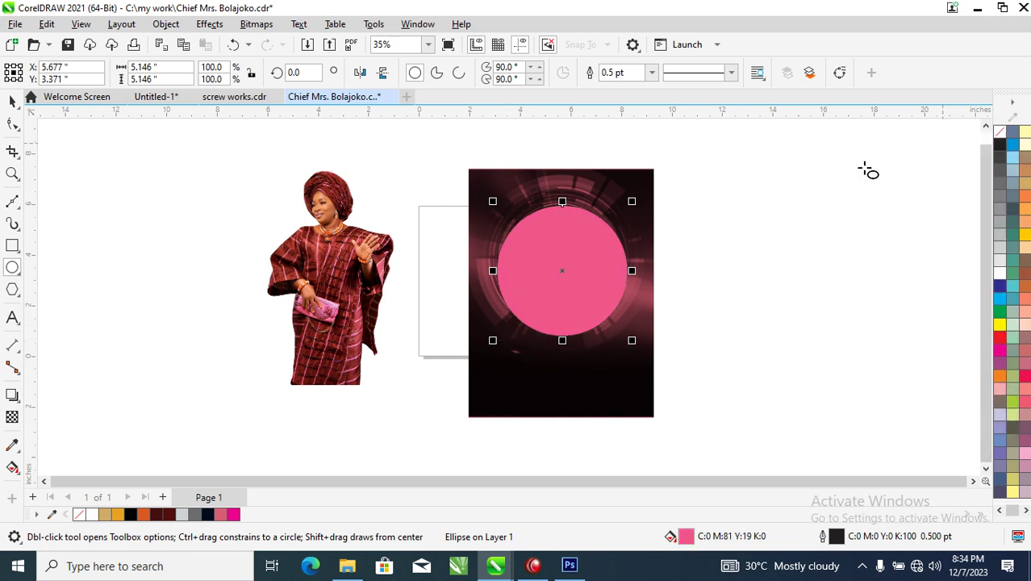
Convert the pink circle into a 300 dpi bitmap in RGB Color (24-bit) mode
{"action": "left_click", "coordinate": [250, 25]}
{"action": "left_click", "coordinate": [288, 42]}
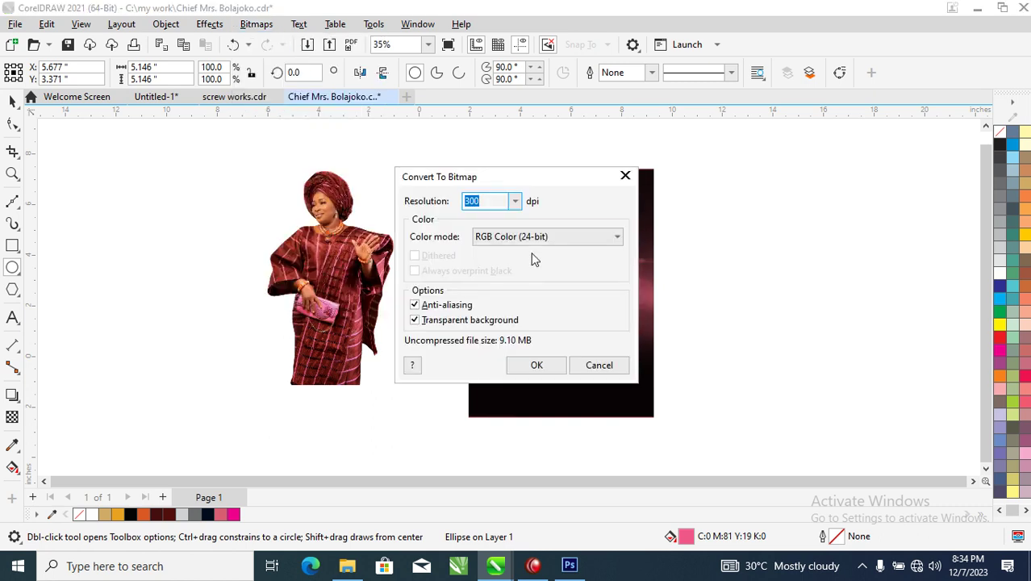
{"action": "left_click", "coordinate": [588, 236]}
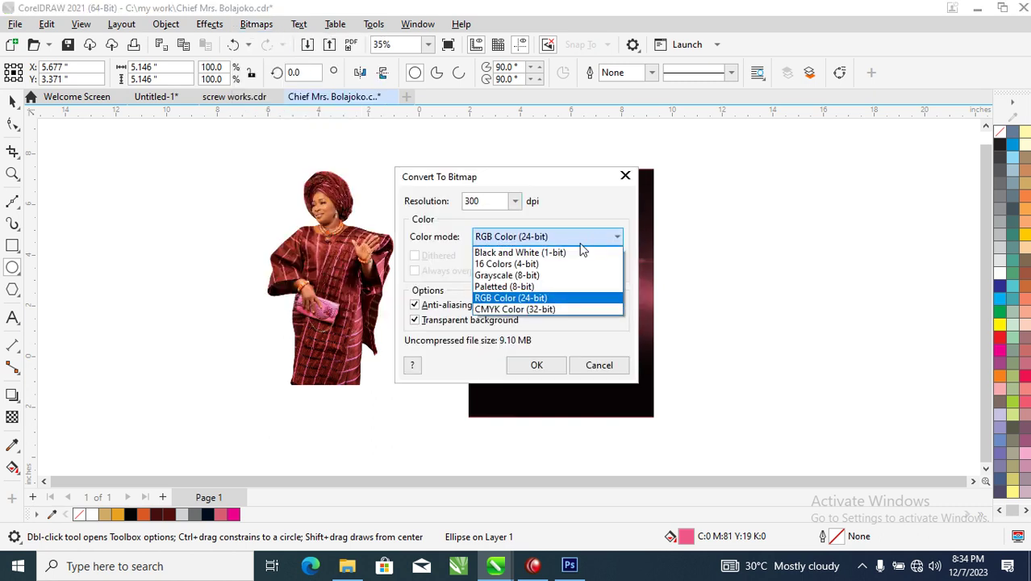
{"action": "left_click", "coordinate": [510, 297]}
{"action": "left_click", "coordinate": [537, 364]}
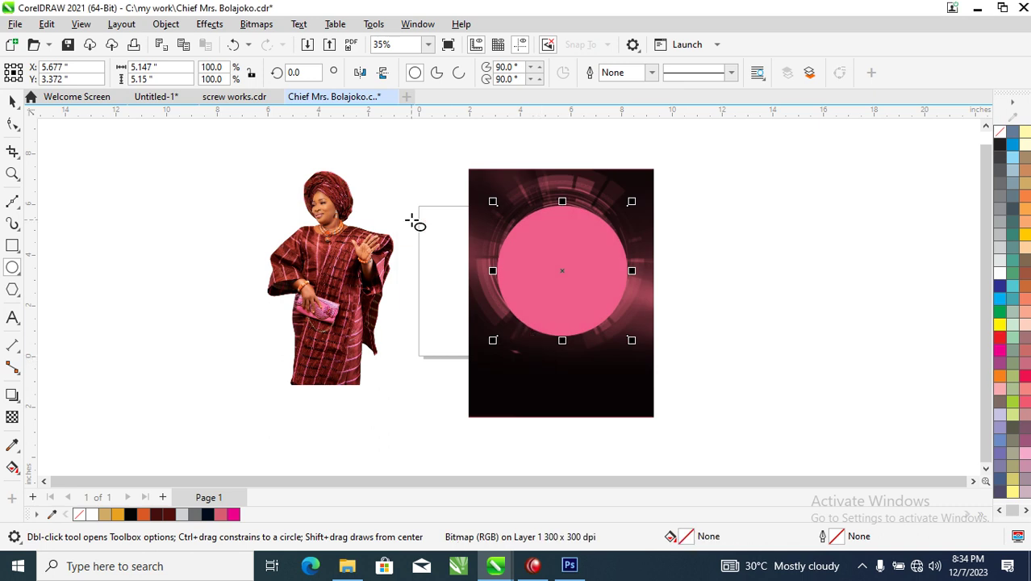
Apply a Gaussian Blur with a radius of 190.2 pixels to the pink circle bitmap
{"action": "left_click", "coordinate": [167, 25]}
{"action": "left_click", "coordinate": [167, 25]}
{"action": "left_click", "coordinate": [208, 25]}
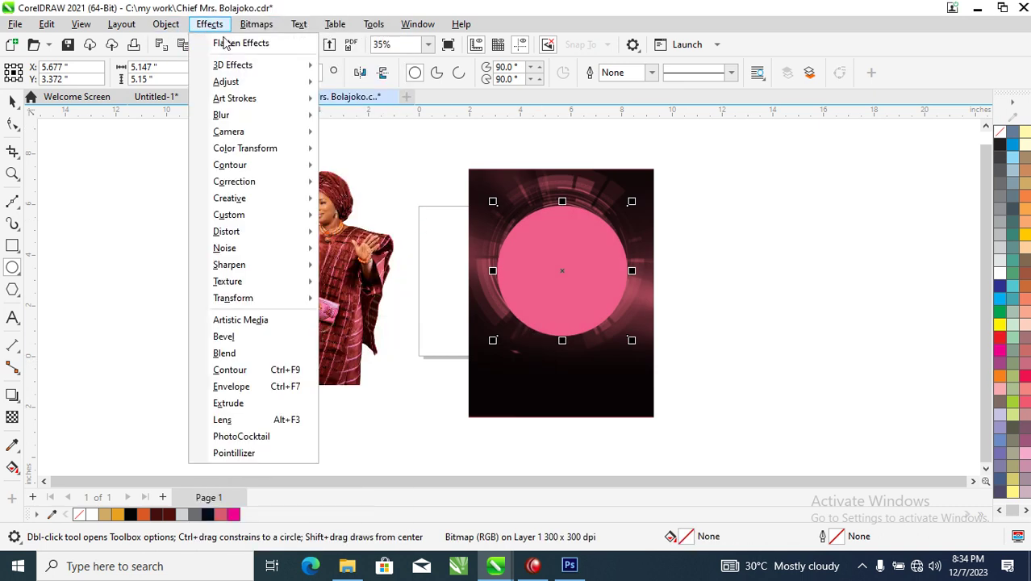
{"action": "mouse_move", "coordinate": [246, 118]}
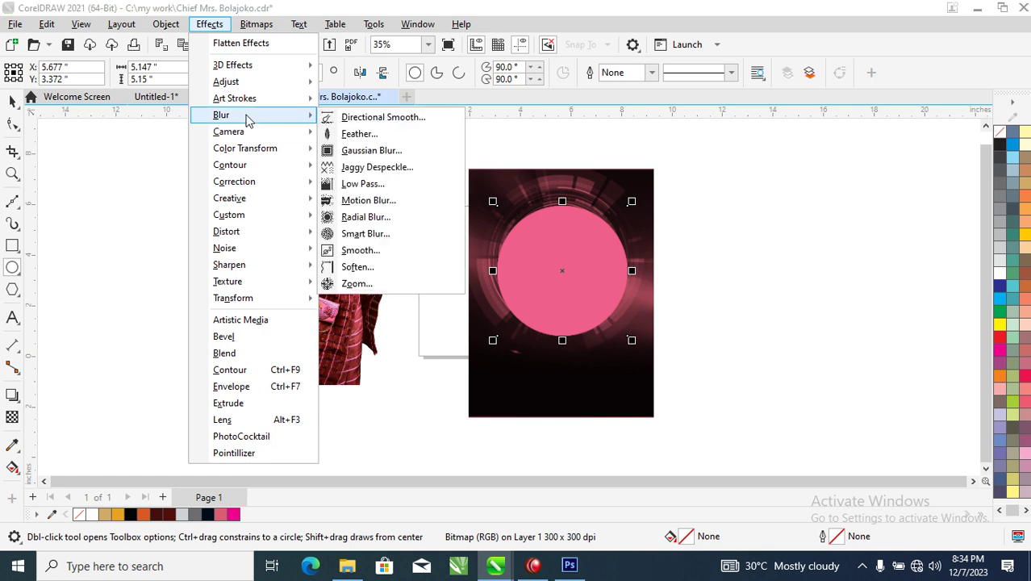
{"action": "left_click", "coordinate": [388, 153]}
{"action": "left_click_drag", "start_coordinate": [525, 225], "coordinate": [815, 70]}
{"action": "left_click", "coordinate": [858, 103]}
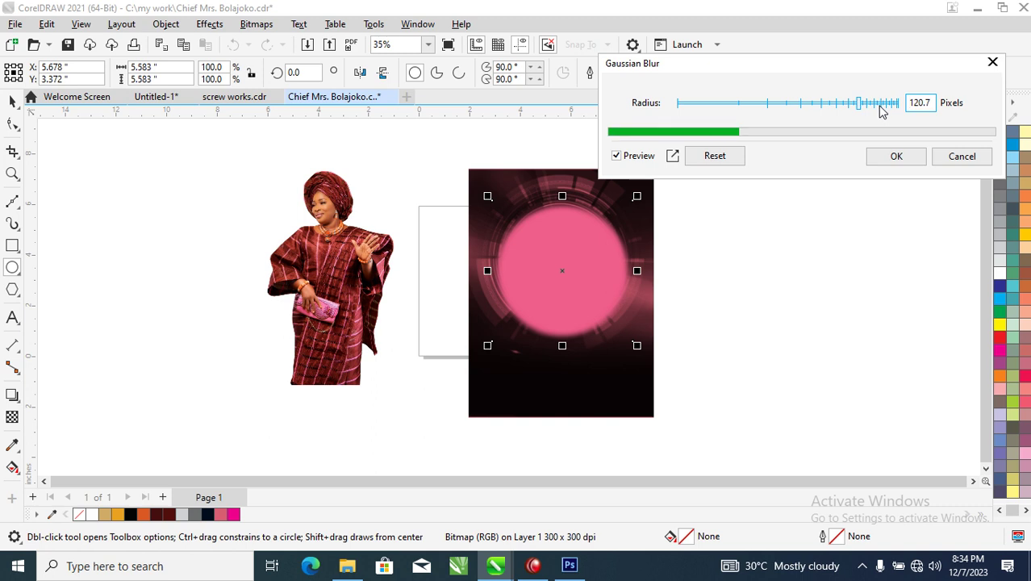
{"action": "left_click", "coordinate": [886, 104]}
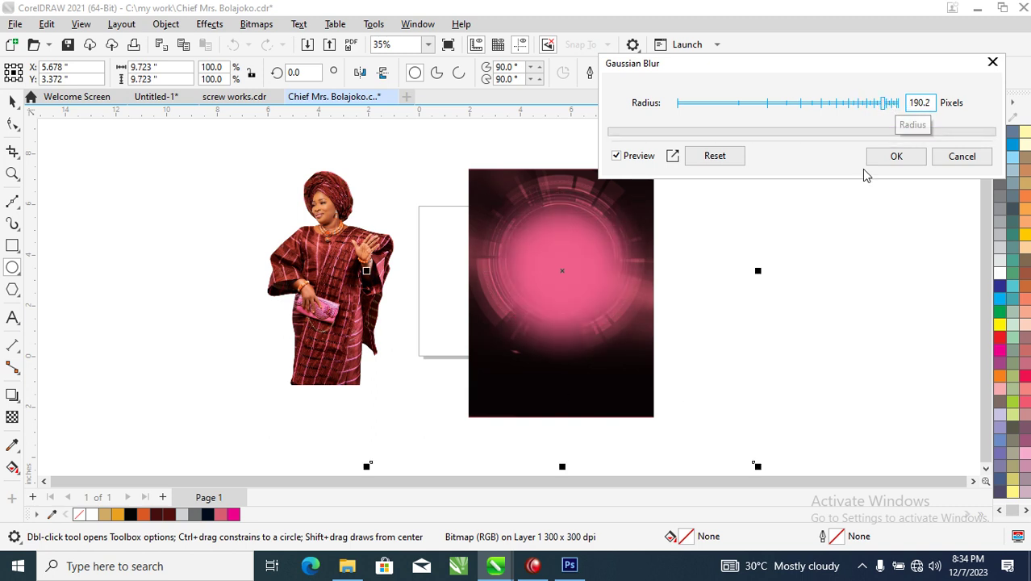
{"action": "left_click", "coordinate": [899, 156]}
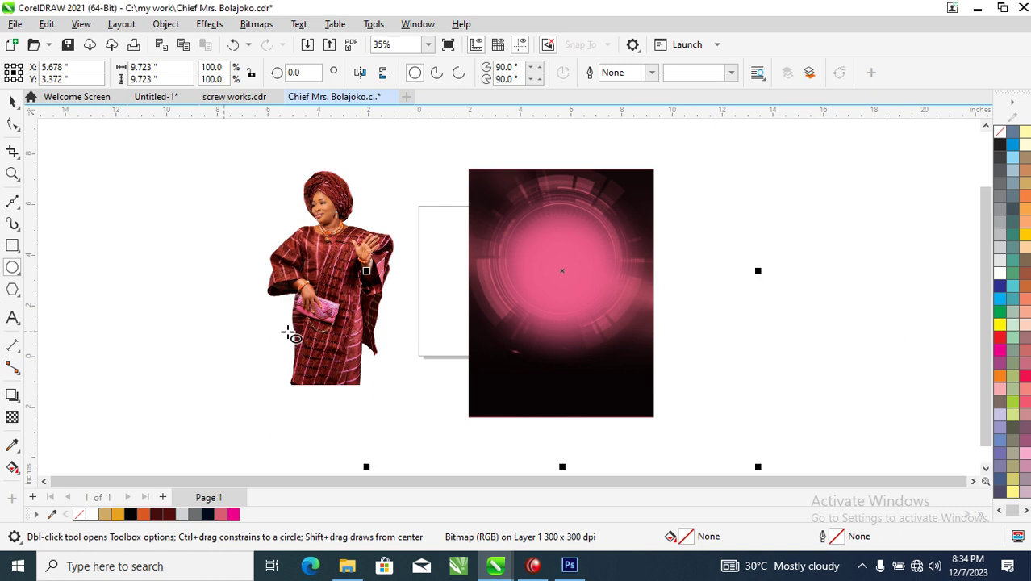
Set the blurred circle's transparency merge mode to Screen
{"action": "left_click", "coordinate": [12, 418]}
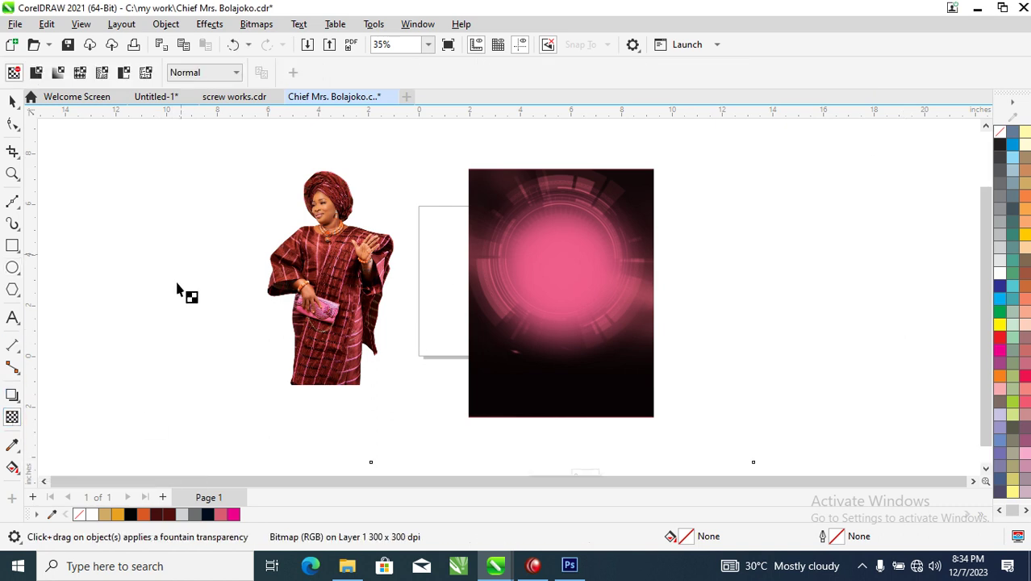
{"action": "left_click", "coordinate": [236, 73]}
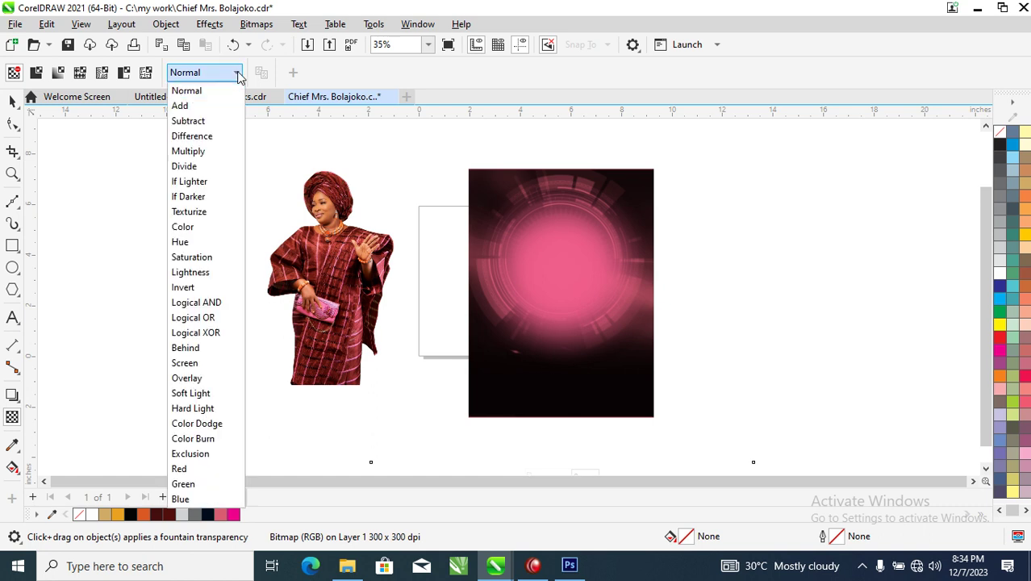
{"action": "left_click", "coordinate": [184, 363]}
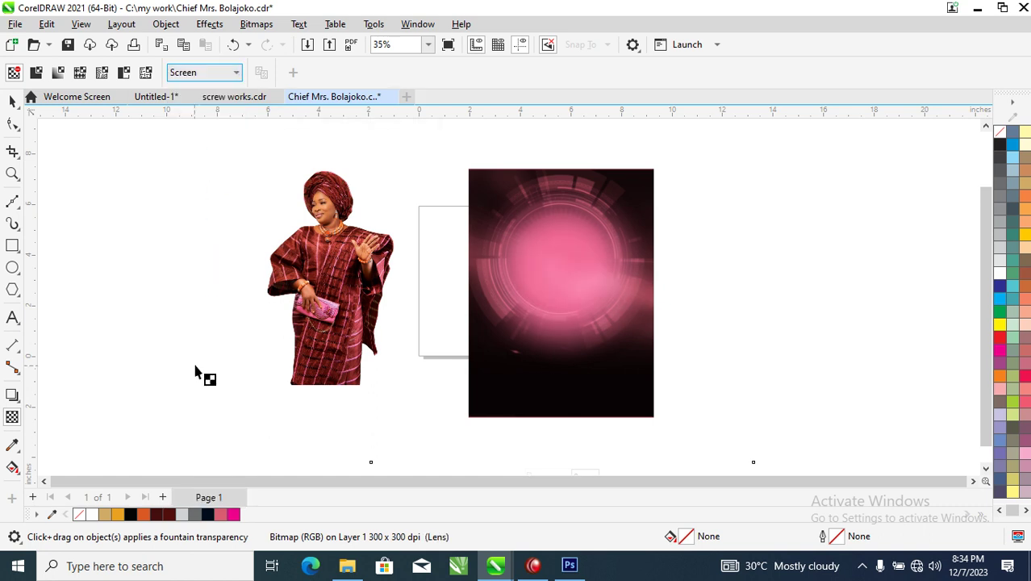
Duplicate the blurred circle as a smaller concentric copy about 7.72 inches wide
{"action": "left_click", "coordinate": [12, 101]}
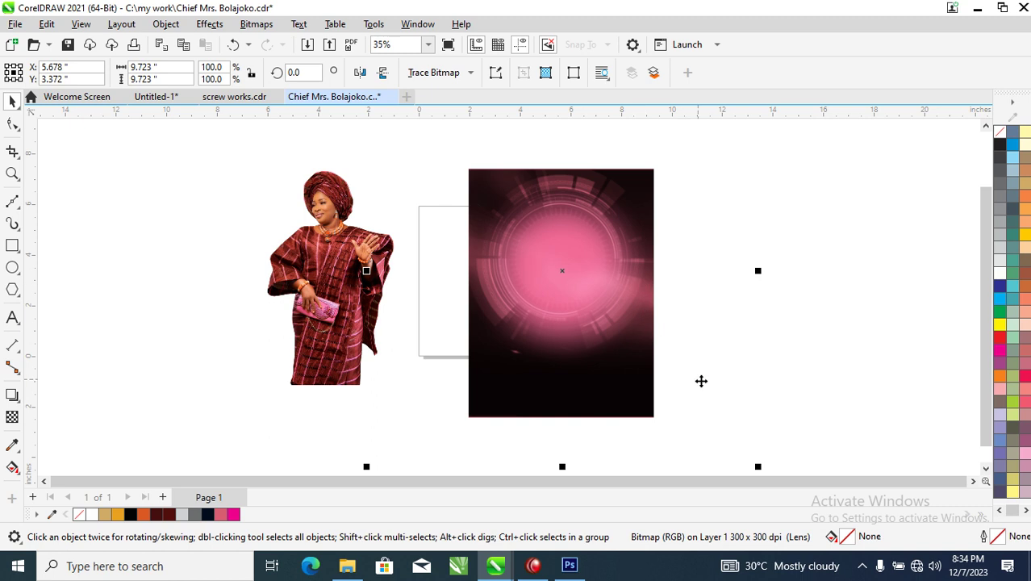
{"action": "left_click_drag", "start_coordinate": [758, 468], "coordinate": [676, 369]}
{"action": "right_click", "coordinate": [676, 368]}
{"action": "left_click", "coordinate": [586, 287]}
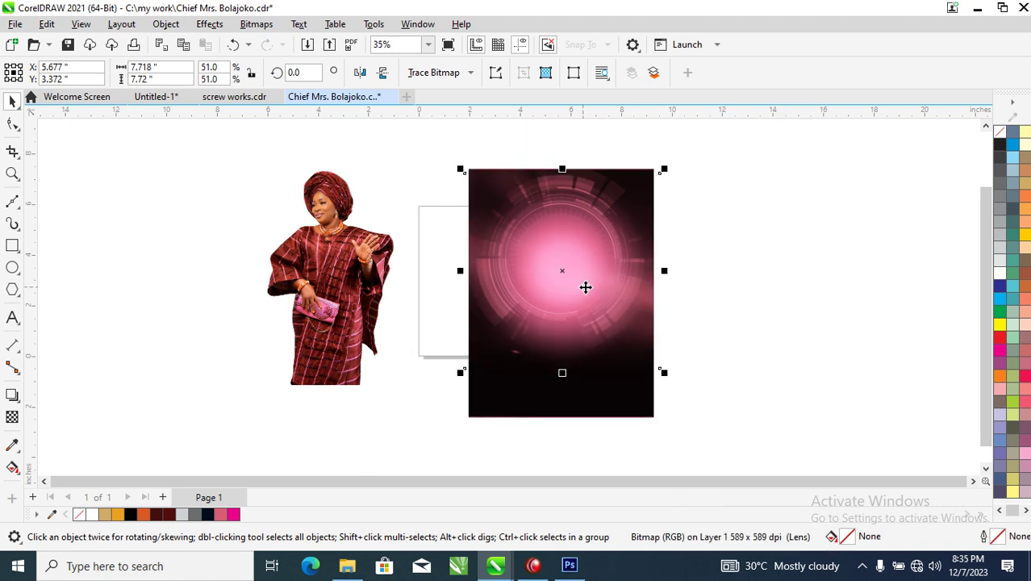
Try moving the smaller glow copy off the ring graphic's centre and undo the move
{"action": "left_click_drag", "start_coordinate": [573, 275], "coordinate": [609, 268]}
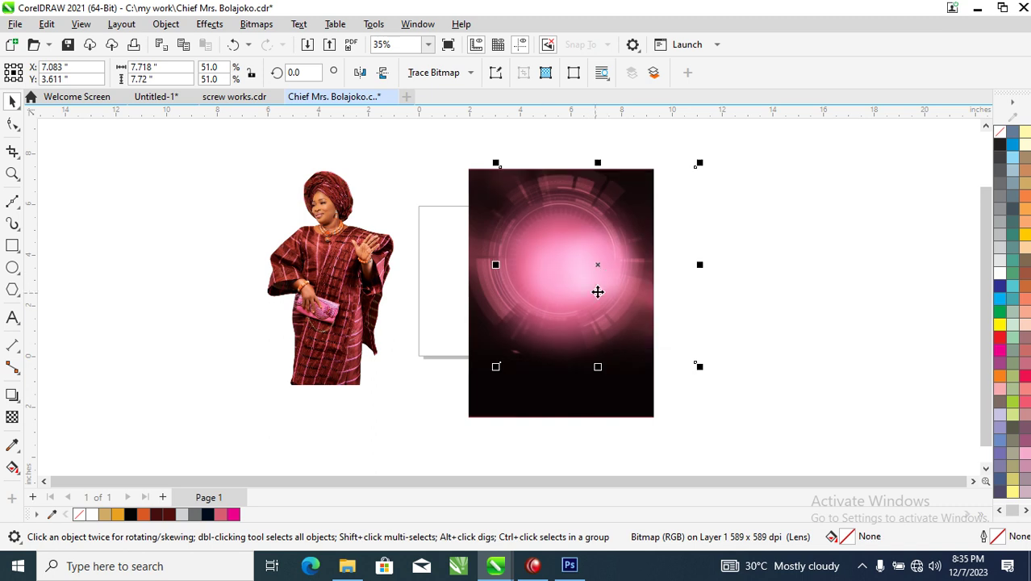
{"action": "left_click", "coordinate": [491, 283], "text": "shift"}
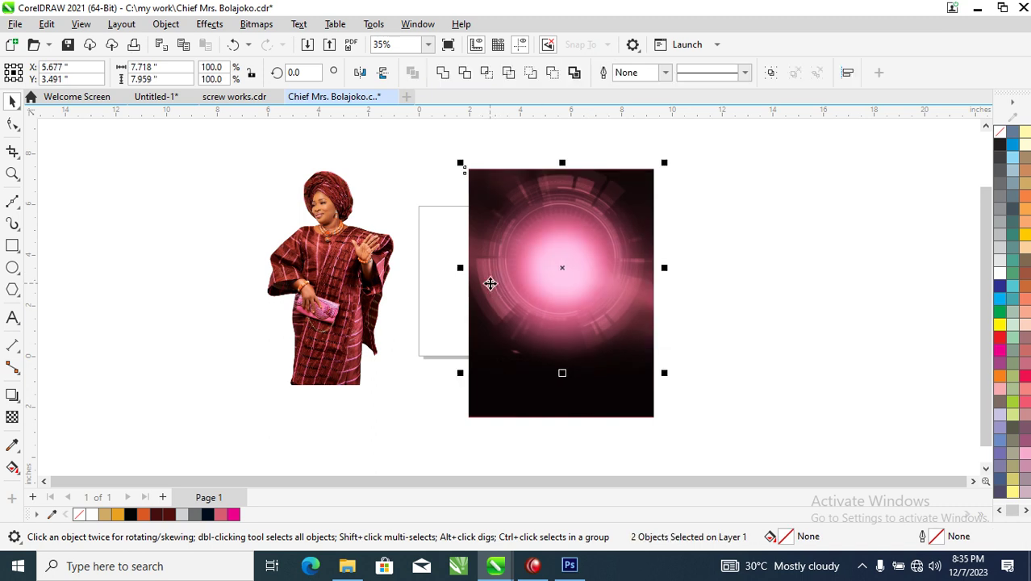
{"action": "left_click", "coordinate": [613, 260]}
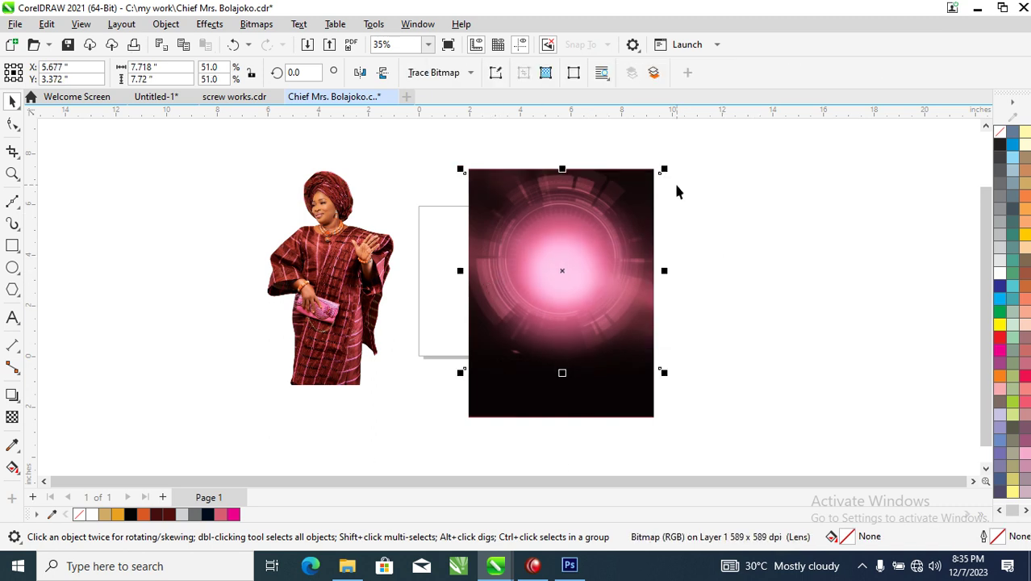
Build up the glow around the same centre by scaling to about 12.68 inches wide and adding a copy about 6.82 inches wide
{"action": "left_click_drag", "start_coordinate": [664, 171], "coordinate": [720, 157]}
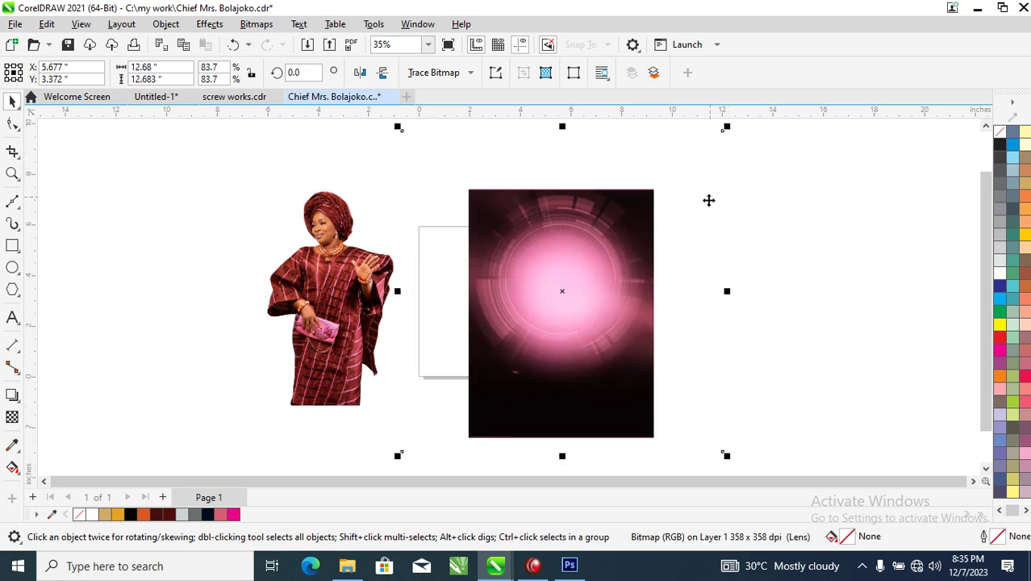
{"action": "left_click_drag", "start_coordinate": [726, 131], "coordinate": [654, 223]}
{"action": "left_click_drag", "start_coordinate": [637, 368], "coordinate": [659, 388]}
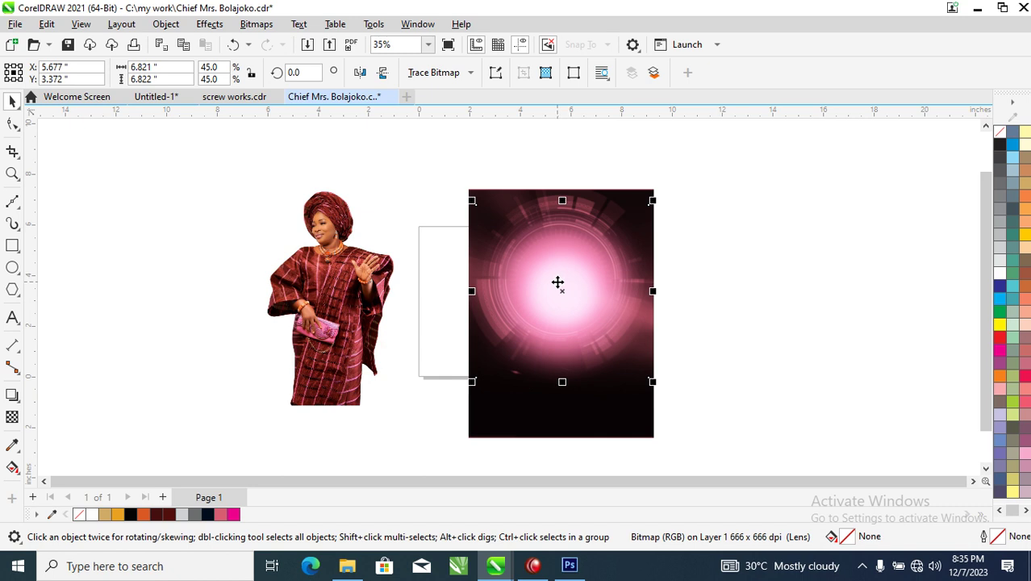
{"action": "key", "text": "alt"}
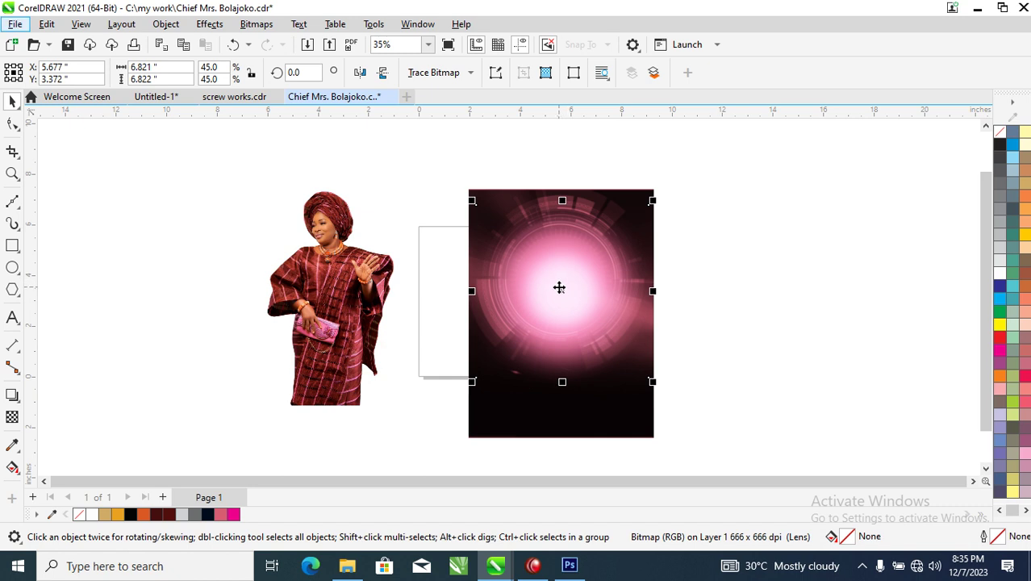
{"action": "left_click", "coordinate": [546, 238]}
Move the background and all its glow bitmaps off the page into empty space and group them
{"action": "scroll", "coordinate": [546, 242], "scroll_direction": "down", "scroll_amount": 5}
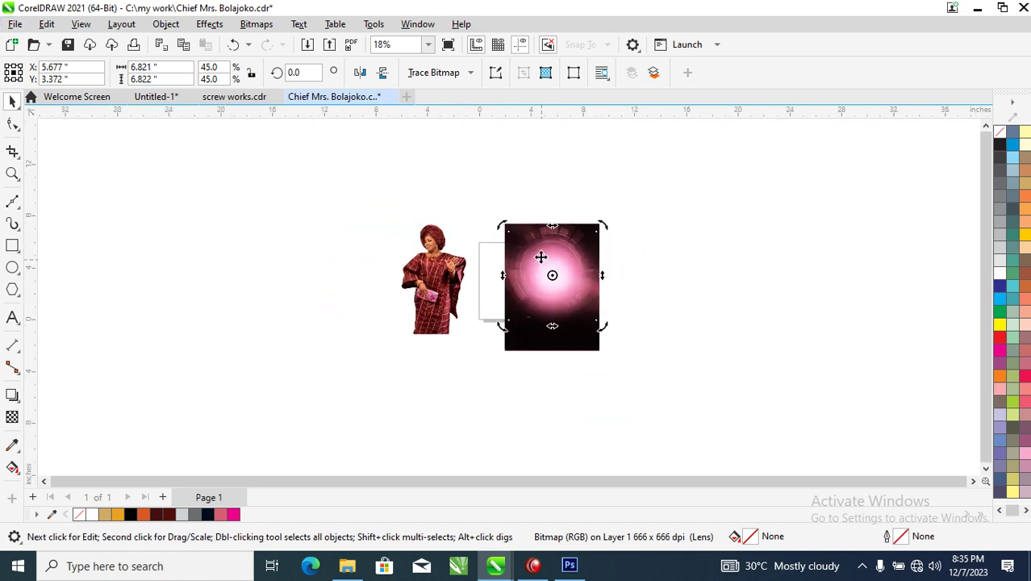
{"action": "left_click_drag", "start_coordinate": [443, 143], "coordinate": [787, 446]}
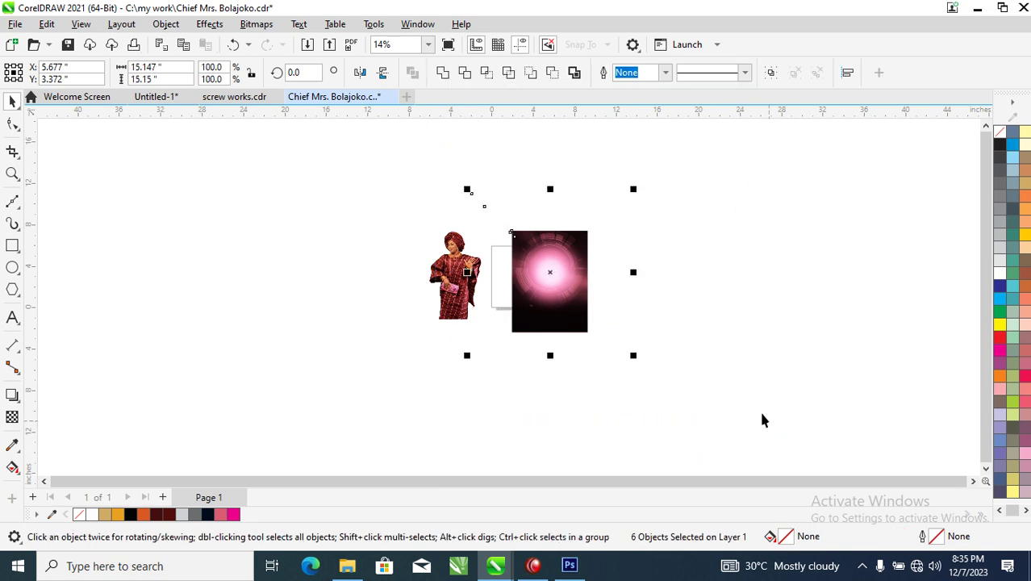
{"action": "left_click_drag", "start_coordinate": [564, 299], "coordinate": [729, 309]}
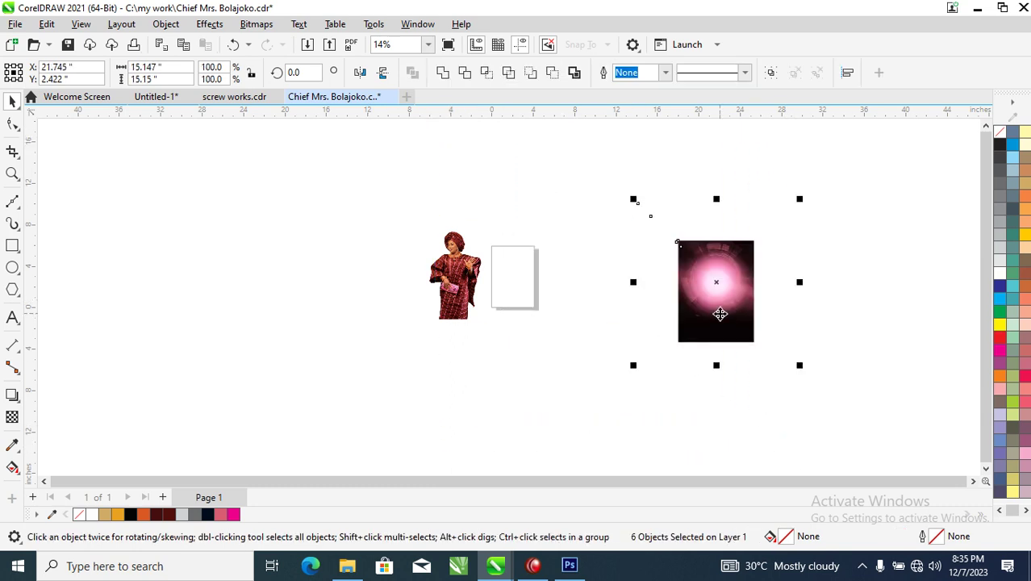
{"action": "key", "text": "ctrl+g"}
Set the page size to A5 and draw a rectangle about 150 by 210 mm covering the page
{"action": "left_click", "coordinate": [270, 193]}
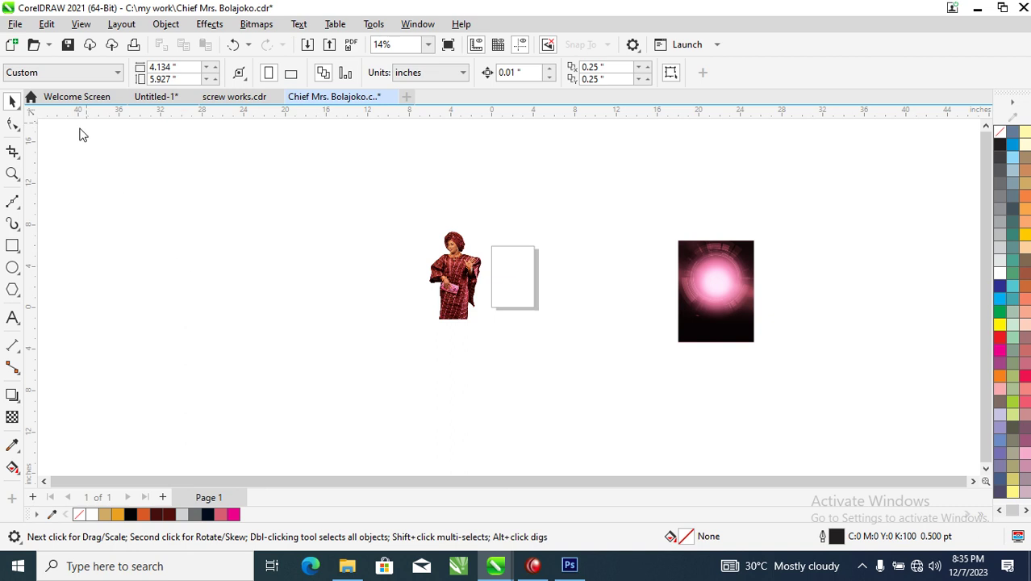
{"action": "left_click", "coordinate": [117, 73]}
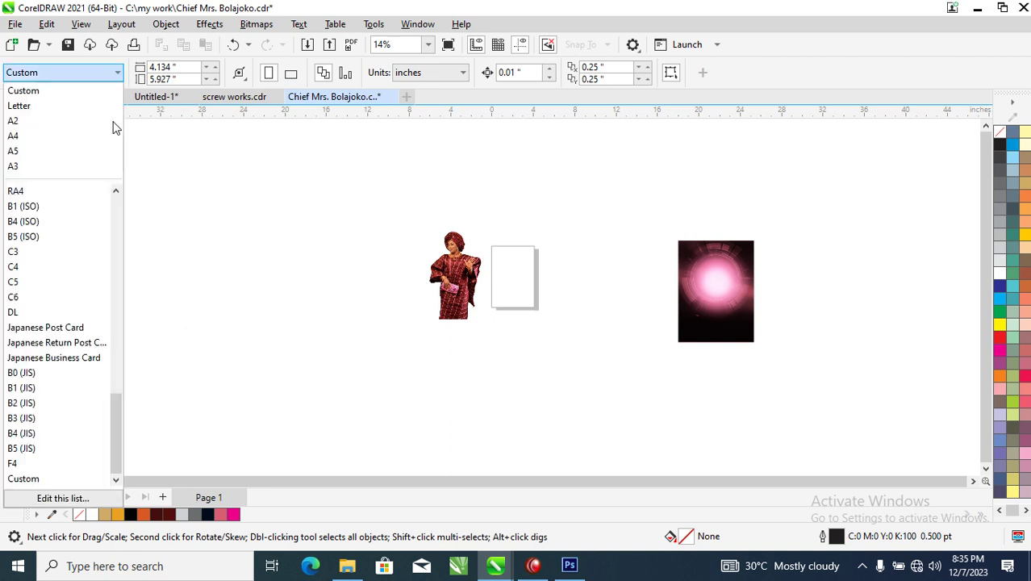
{"action": "left_click", "coordinate": [16, 150]}
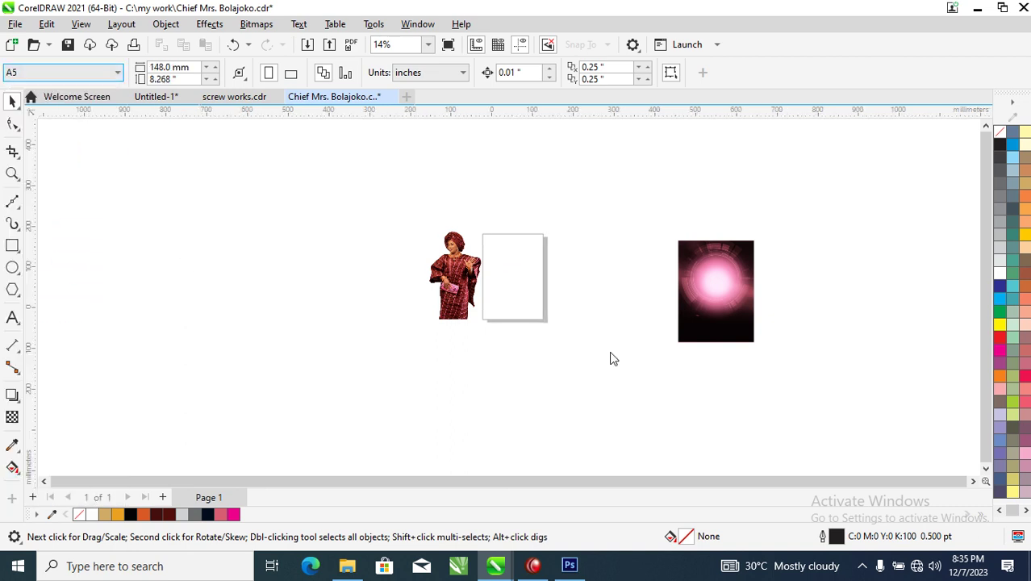
{"action": "left_click", "coordinate": [12, 246]}
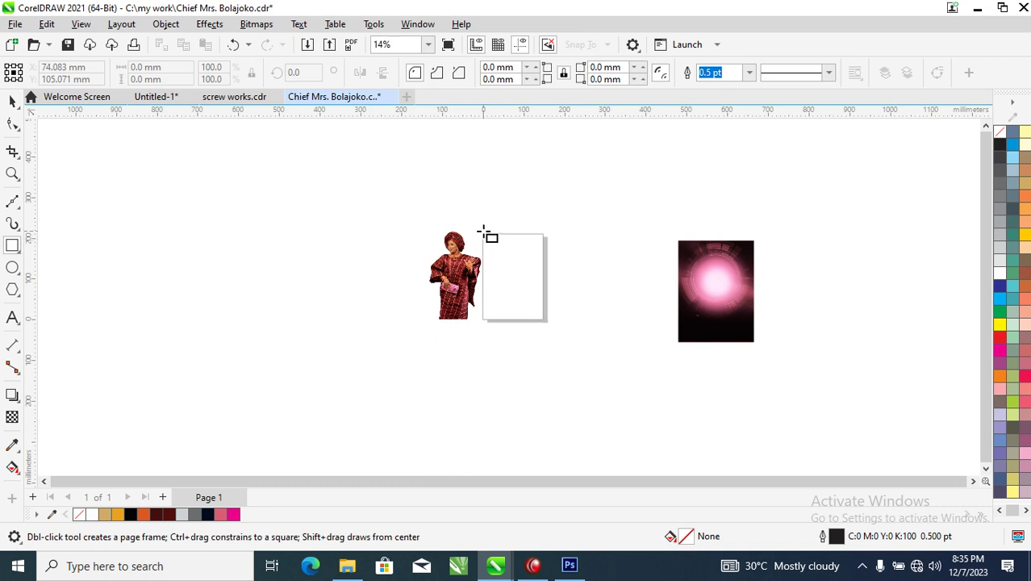
{"action": "left_click_drag", "start_coordinate": [481, 234], "coordinate": [544, 321]}
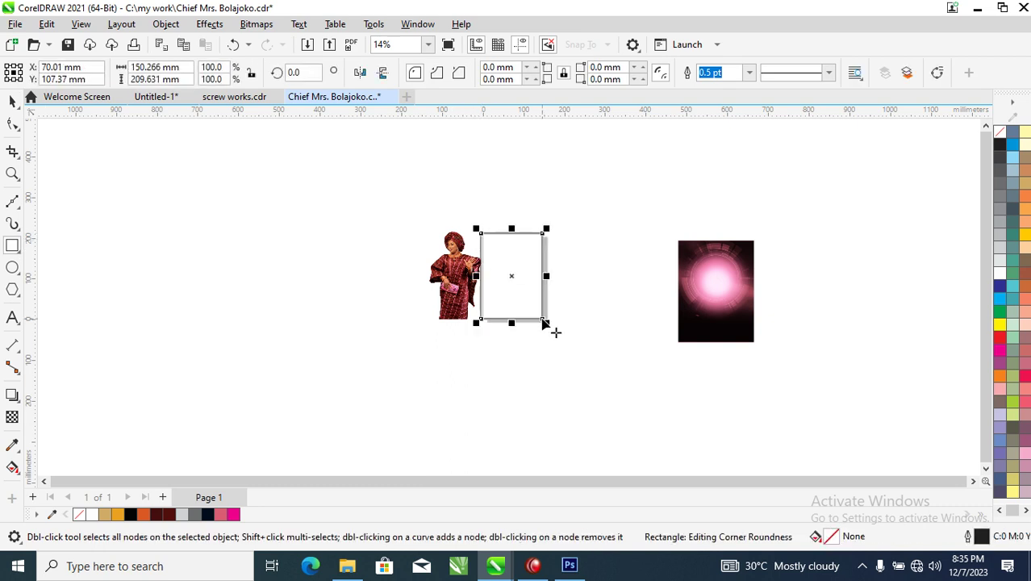
{"action": "key", "text": "space"}
PowerClip the grouped background inside the page rectangle and reposition the contents so they fill the frame
{"action": "left_click_drag", "start_coordinate": [736, 295], "coordinate": [518, 267]}
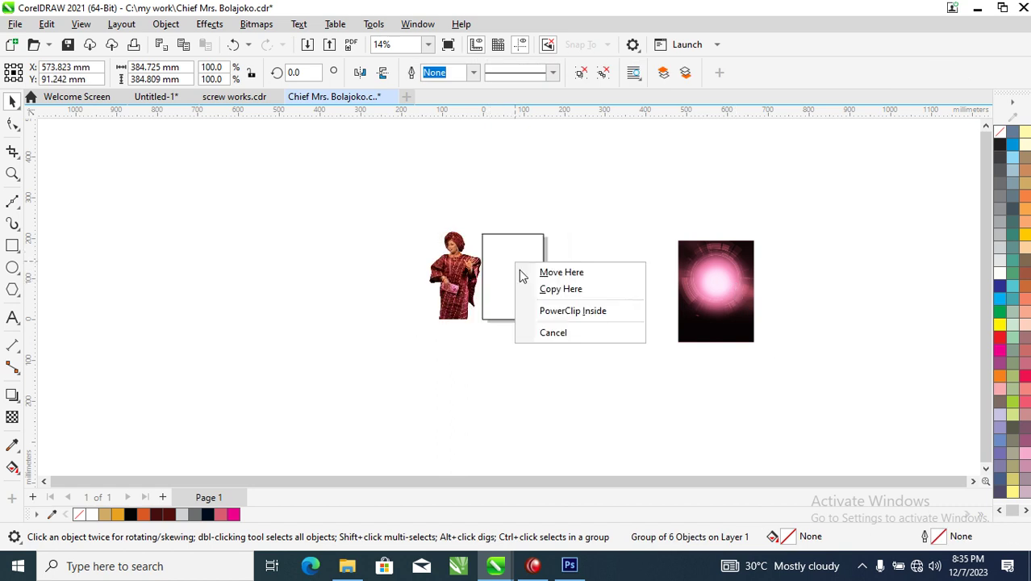
{"action": "left_click", "coordinate": [575, 314]}
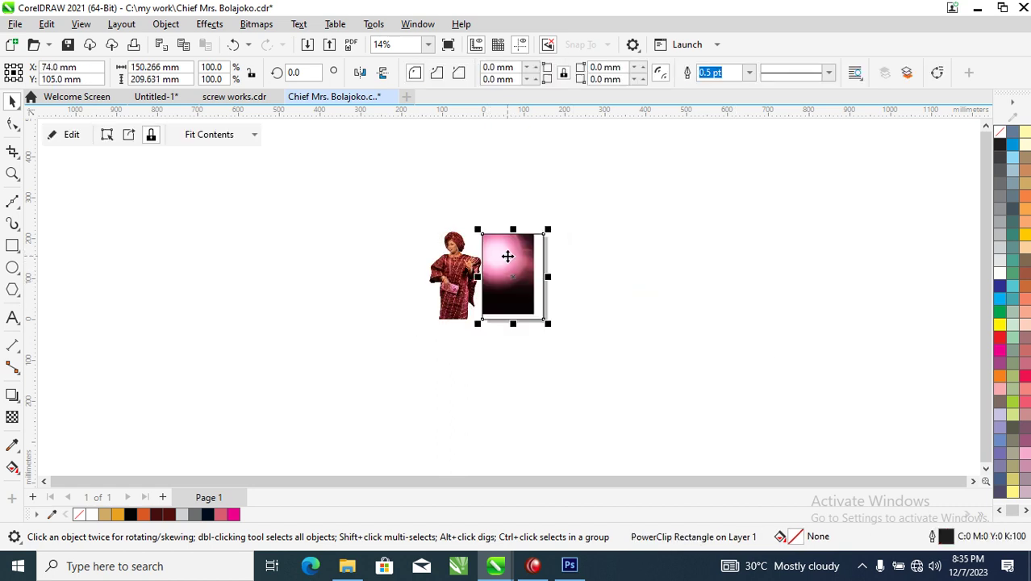
{"action": "left_click", "coordinate": [508, 256], "text": "ctrl"}
{"action": "left_click_drag", "start_coordinate": [511, 255], "coordinate": [533, 267]}
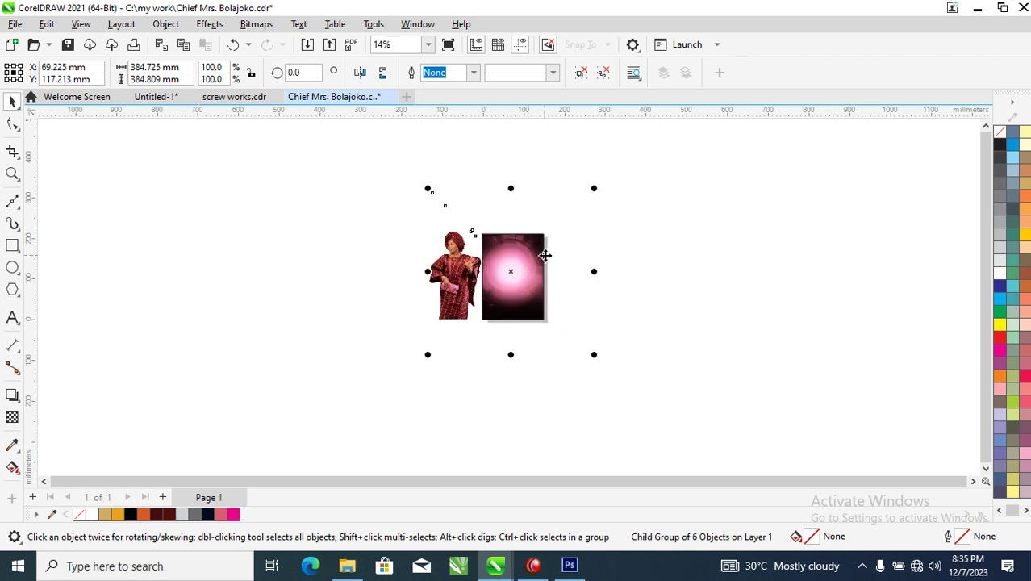
{"action": "key", "text": "z"}
{"action": "left_click_drag", "start_coordinate": [365, 181], "coordinate": [601, 348]}
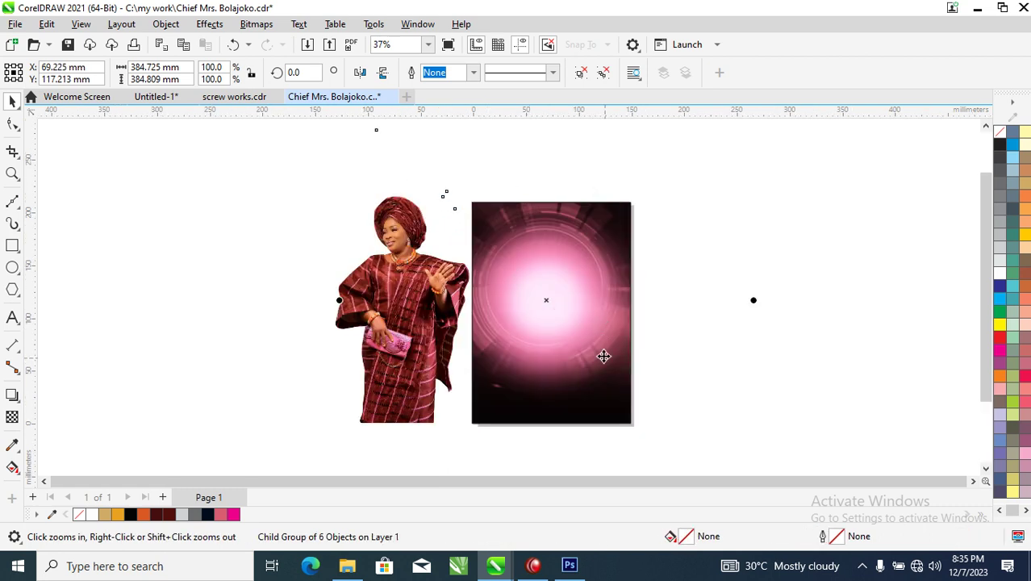
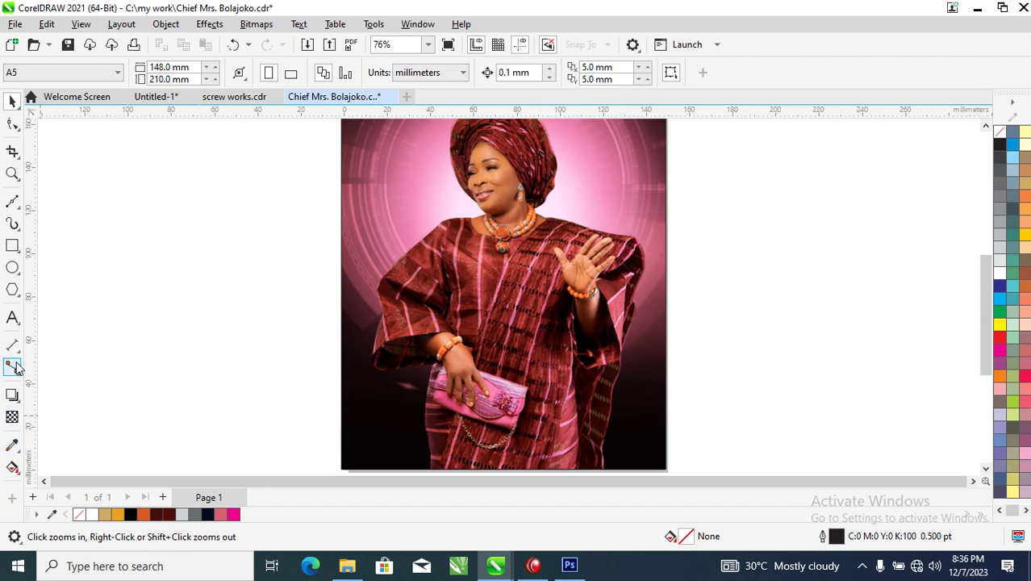
Add the artistic text "HAPPY 50TH BIRTHDAY" on three lines over the middle of the dress
{"action": "left_click", "coordinate": [12, 317]}
{"action": "left_click", "coordinate": [488, 284]}
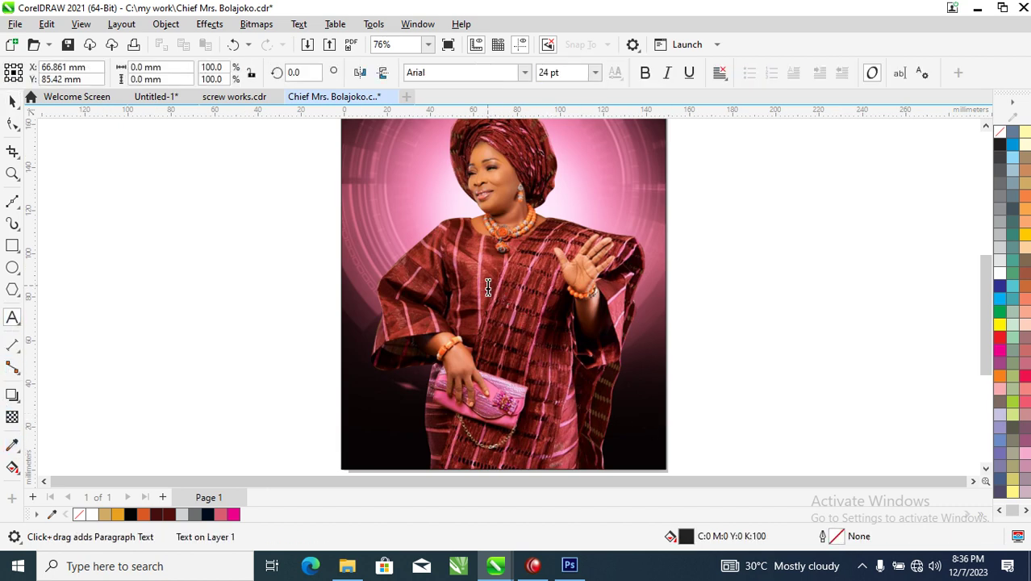
{"action": "type", "text": "HAPPY"}
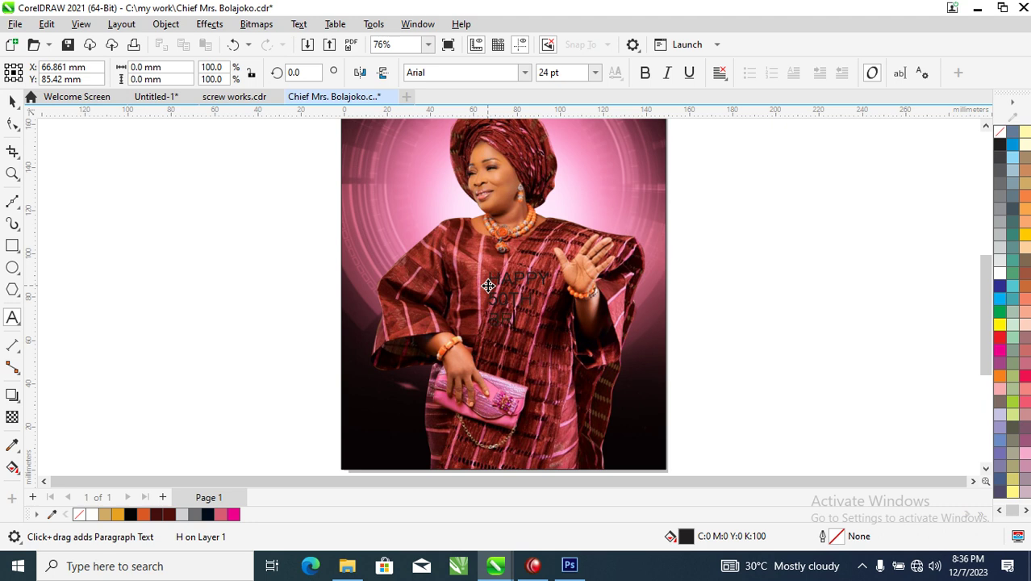
{"action": "type", "text": "R"}
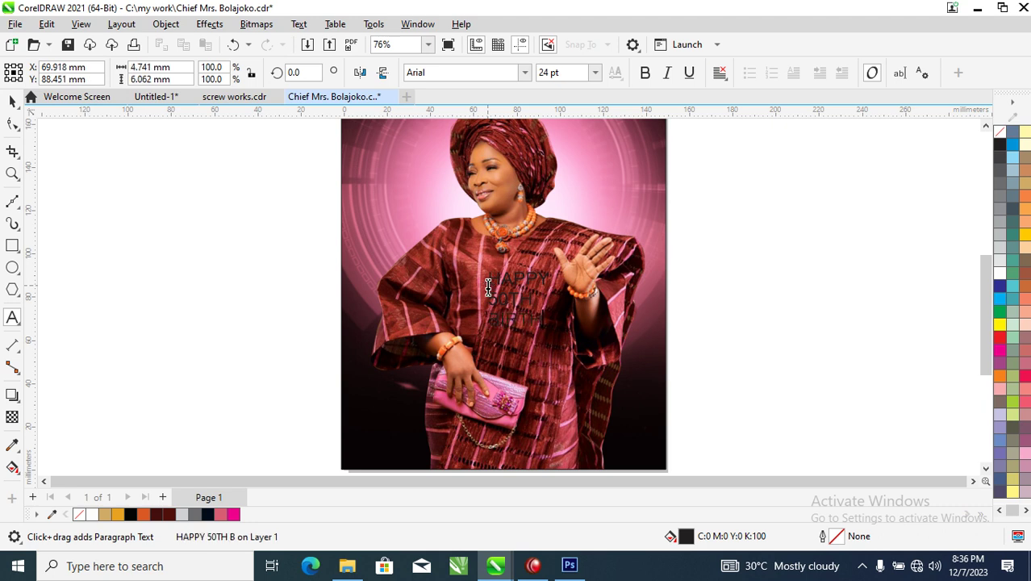
{"action": "key", "text": "ctrl+space"}
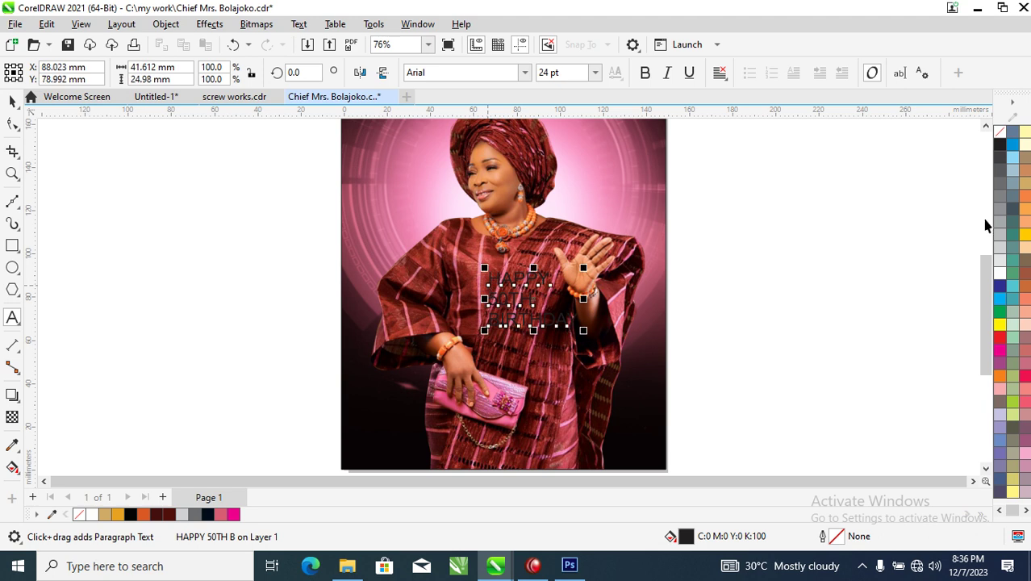
Format the greeting text in white FuturaTEE and move it lower on the dress
{"action": "left_click", "coordinate": [1000, 275]}
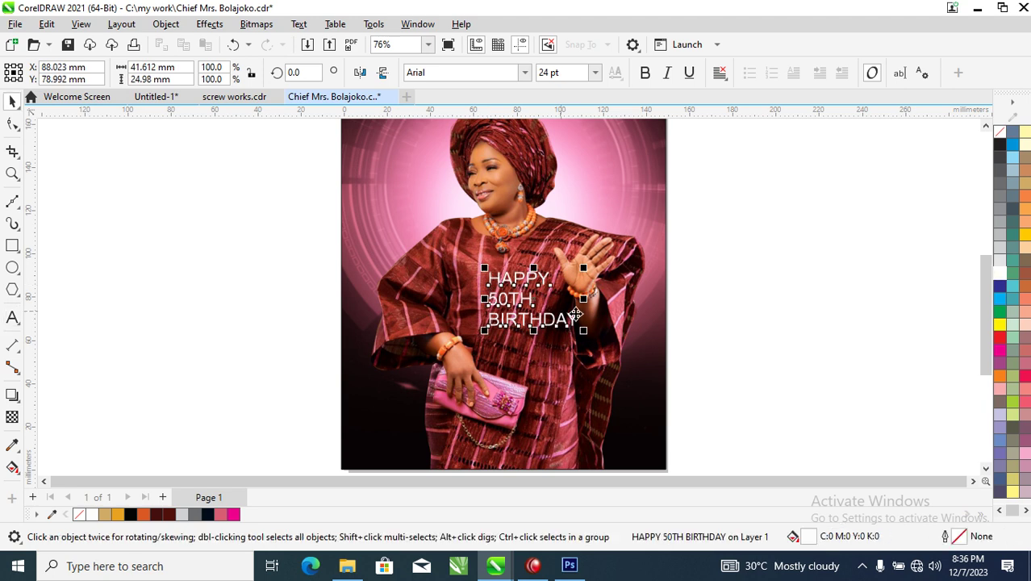
{"action": "left_click_drag", "start_coordinate": [572, 320], "coordinate": [569, 364]}
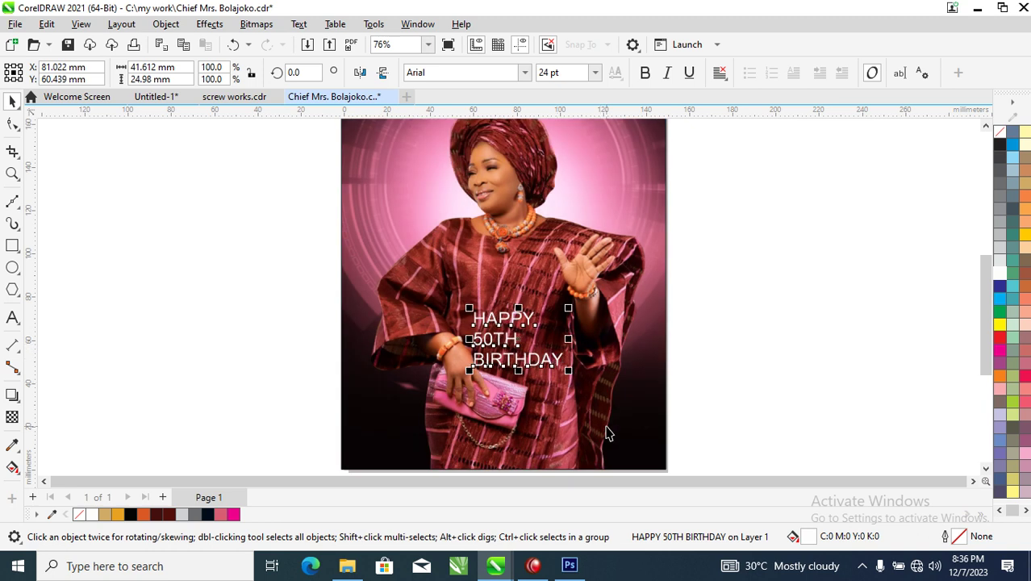
{"action": "left_click", "coordinate": [524, 72]}
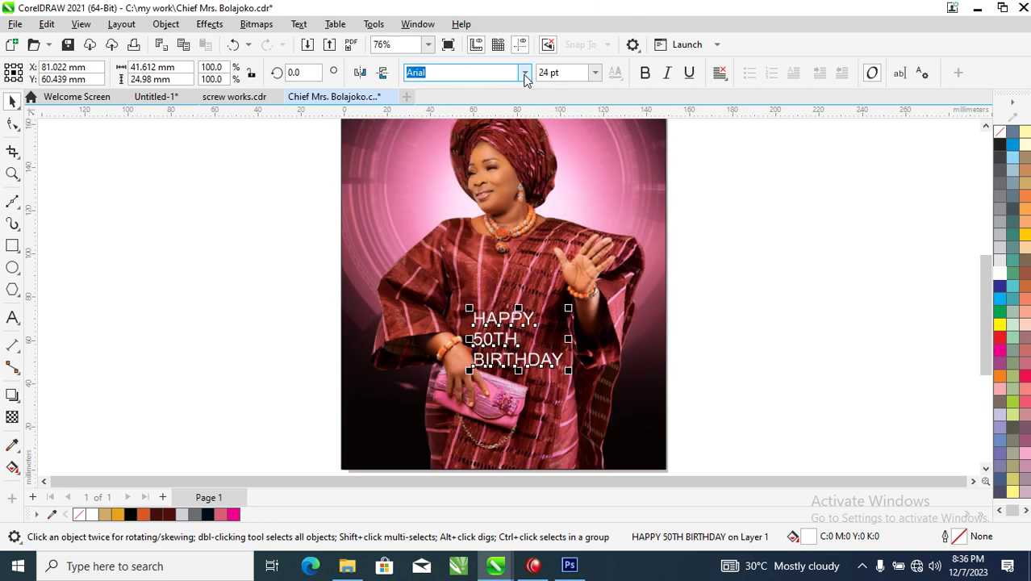
{"action": "left_click", "coordinate": [477, 127]}
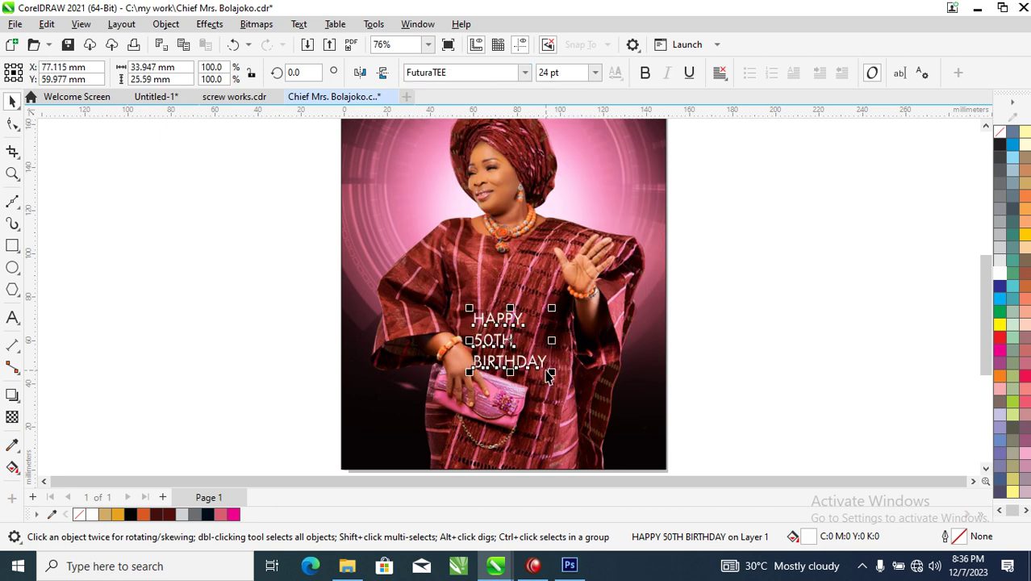
Break the greeting into separate lines and enlarge "50TH" to about 77.5 pt
{"action": "key", "text": "ctrl+k"}
{"action": "left_click_drag", "start_coordinate": [520, 319], "coordinate": [613, 279]}
{"action": "left_click", "coordinate": [510, 344]}
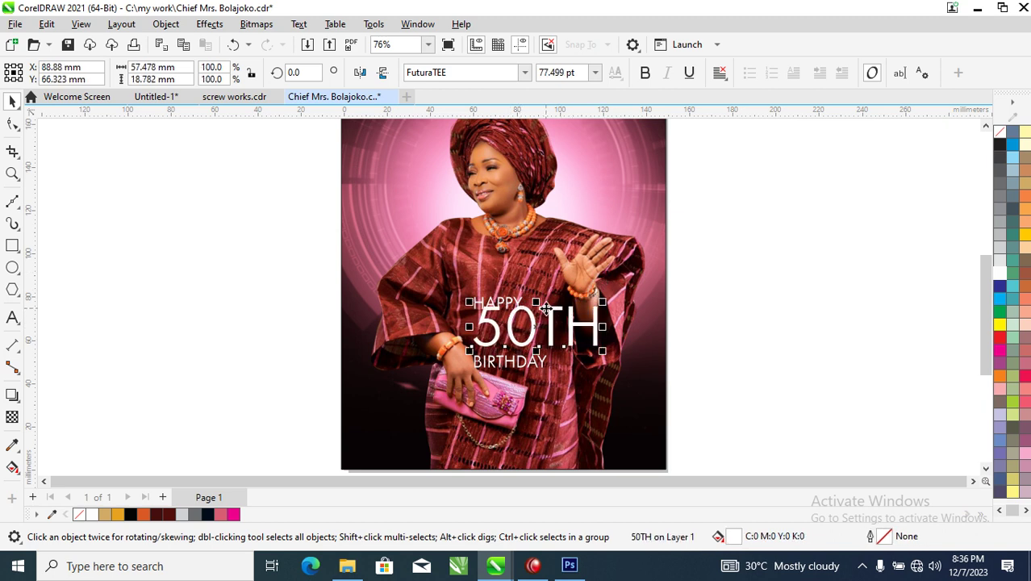
Split "50TH" into "50" and "TH", break the number into single digits and delete the 0
{"action": "double_click", "coordinate": [547, 309]}
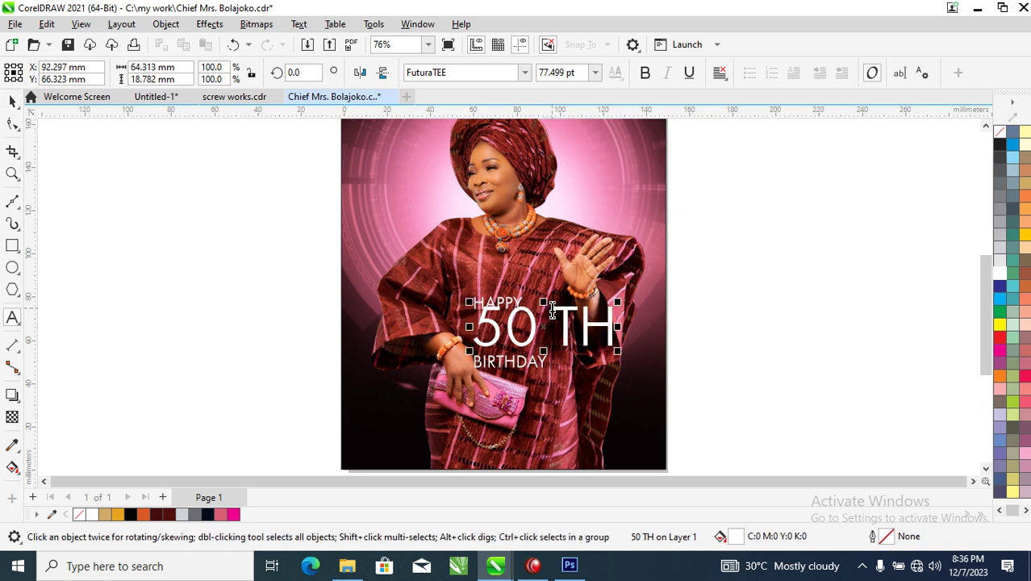
{"action": "key", "text": "ctrl+k"}
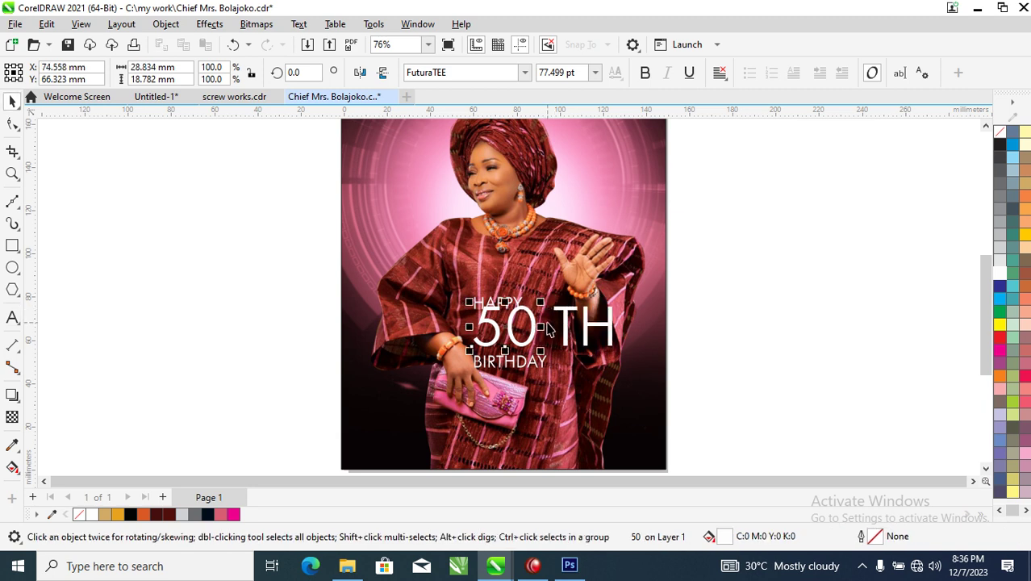
{"action": "key", "text": "ctrl+k"}
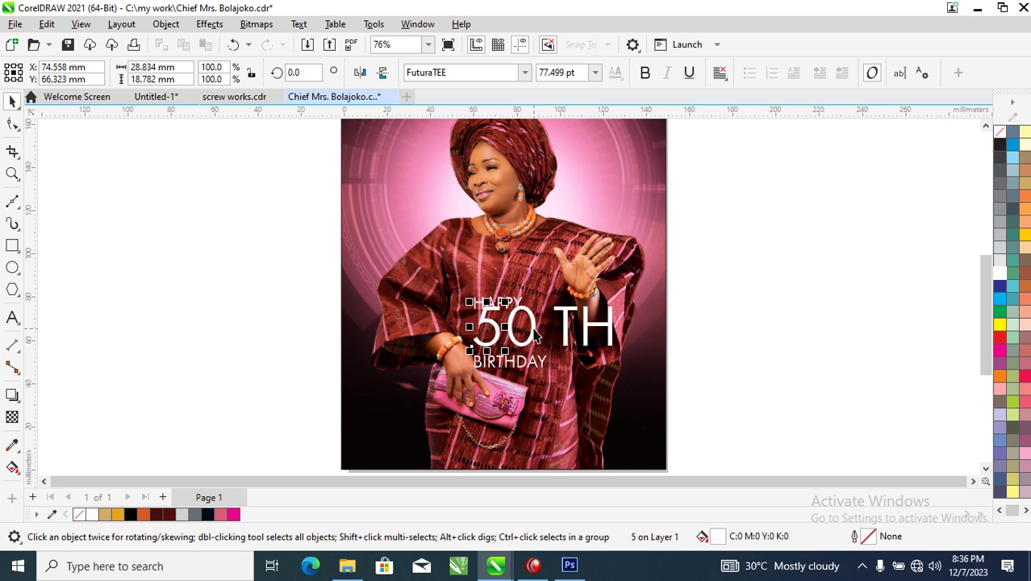
{"action": "left_click", "coordinate": [536, 325]}
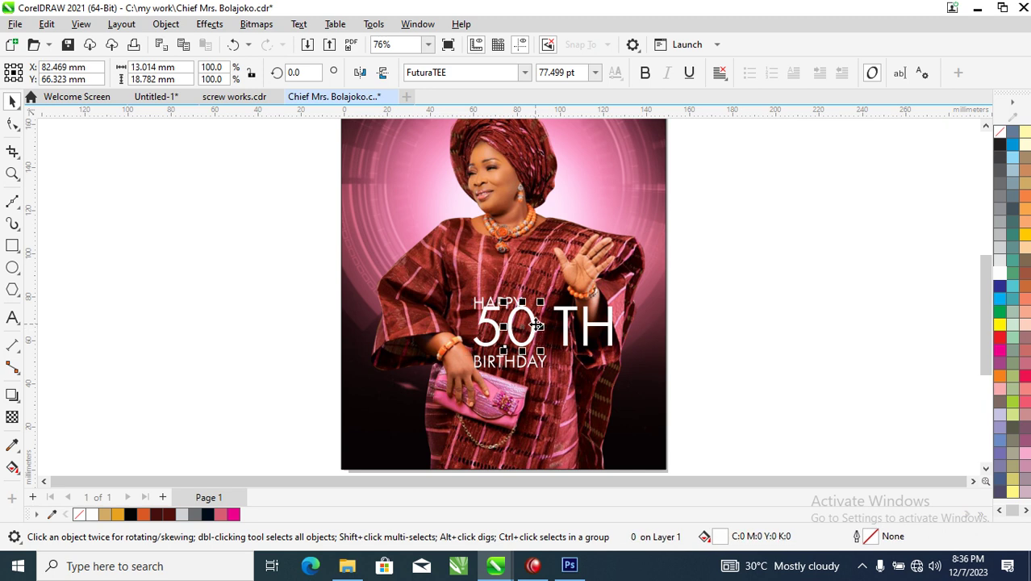
{"action": "key", "text": "Delete"}
Draw a circle about 16.8 mm in diameter in place of the 0 and give it a white outline
{"action": "key", "text": "z"}
{"action": "left_click_drag", "start_coordinate": [421, 260], "coordinate": [726, 460]}
{"action": "key", "text": "F7"}
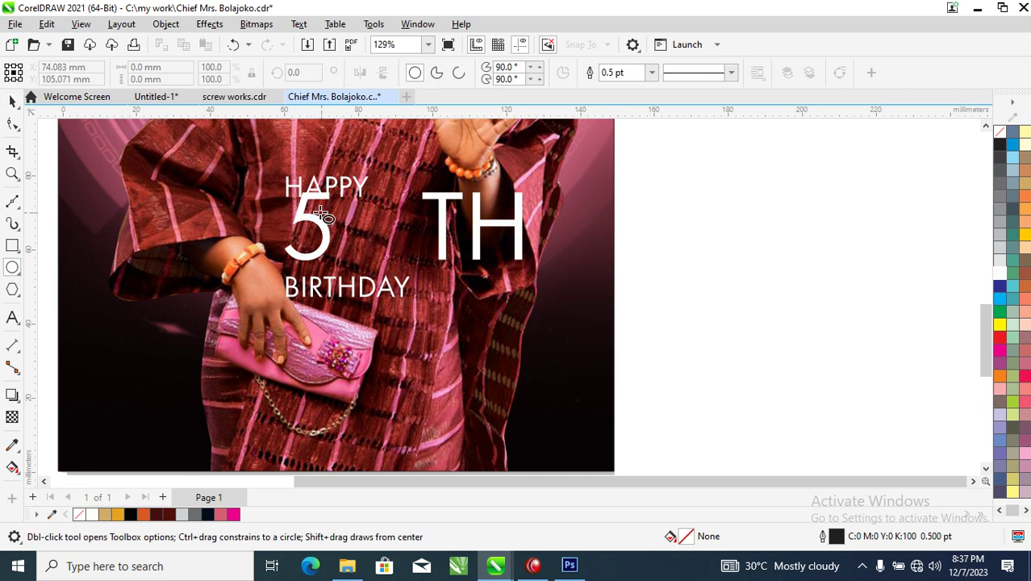
{"action": "mouse_move", "coordinate": [323, 211]}
{"action": "left_mouse_down"}
{"action": "mouse_move", "coordinate": [381, 252]}
{"action": "mouse_move", "coordinate": [387, 241]}
{"action": "left_mouse_up"}
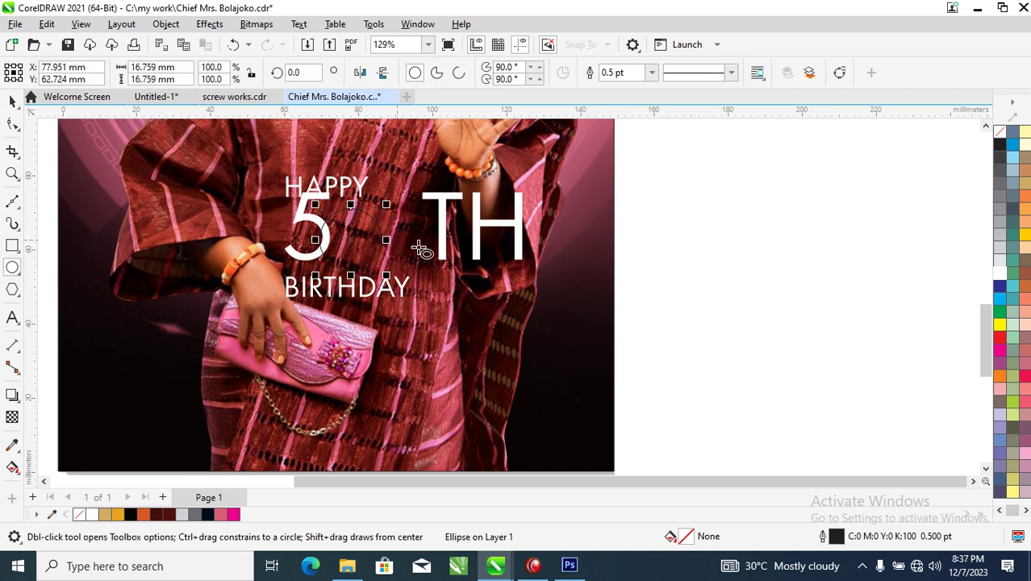
{"action": "right_click", "coordinate": [1000, 276]}
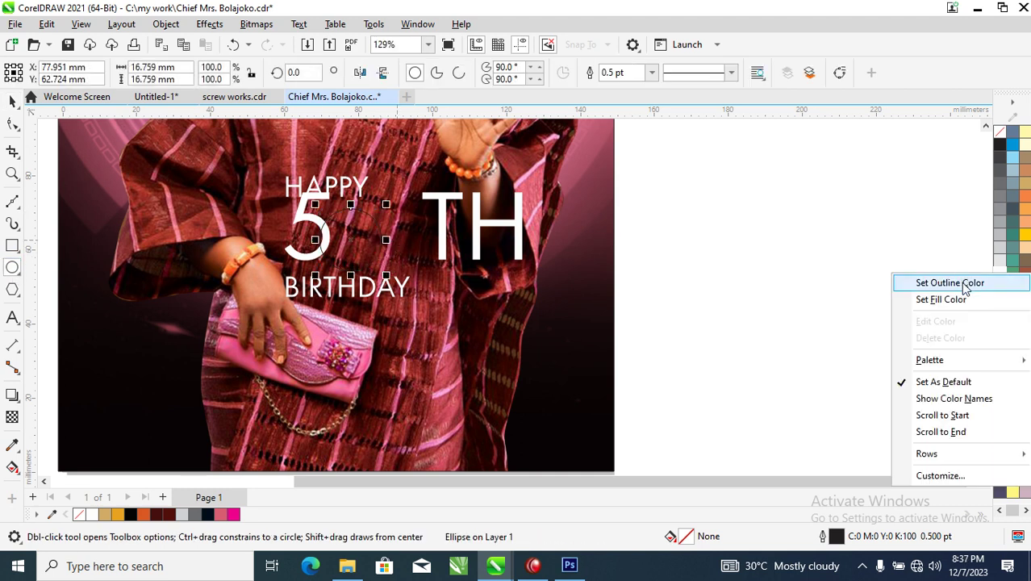
{"action": "left_click", "coordinate": [960, 279]}
Add a concentric copy of the circle about 11.9 mm wide and combine both into a white-filled ring
{"action": "key", "text": "space"}
{"action": "left_click_drag", "start_coordinate": [386, 205], "coordinate": [396, 225]}
{"action": "right_click", "coordinate": [371, 233]}
{"action": "key", "text": "Escape"}
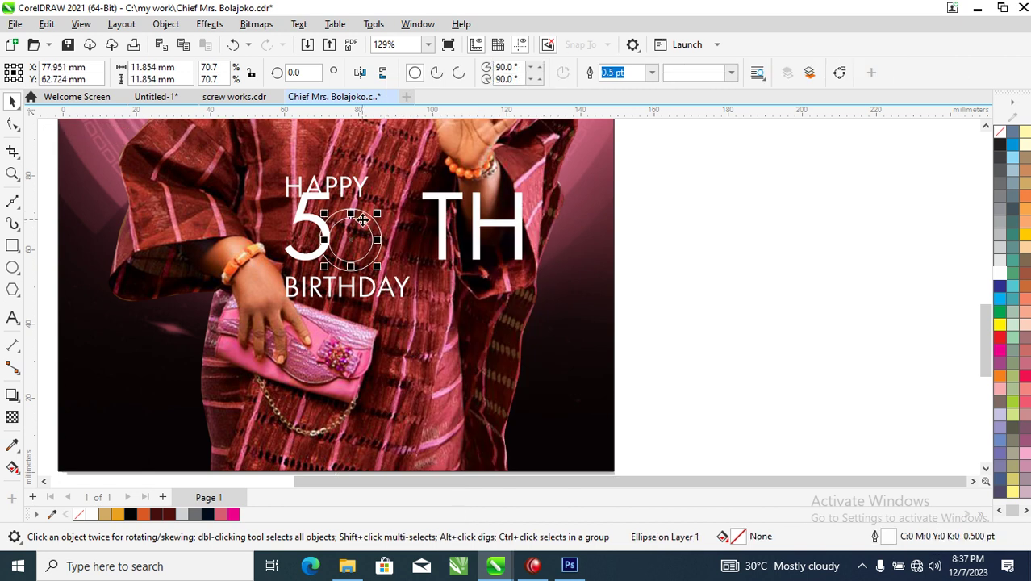
{"action": "left_click", "coordinate": [365, 215]}
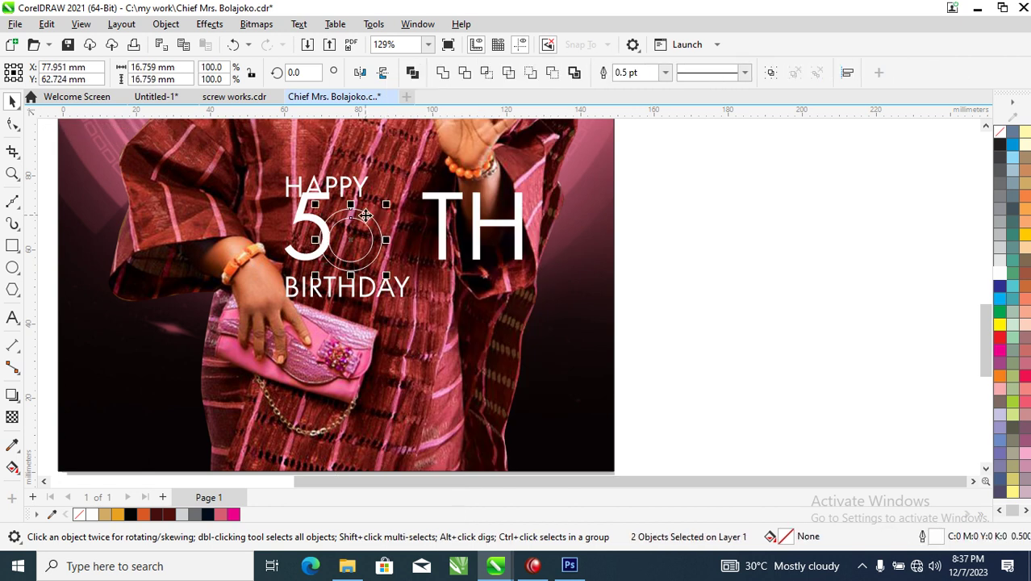
{"action": "left_click", "coordinate": [370, 226]}
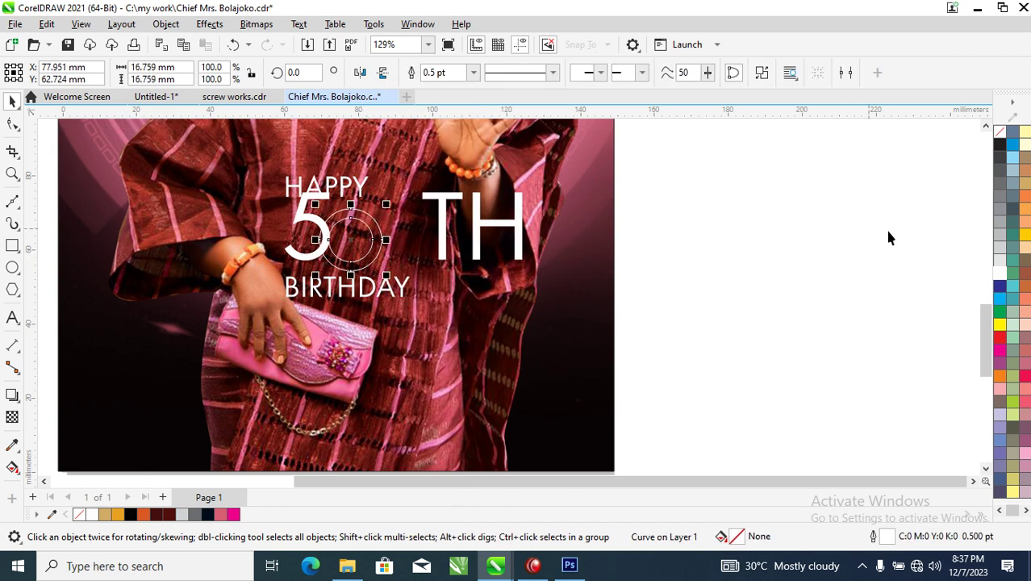
{"action": "left_click", "coordinate": [998, 275]}
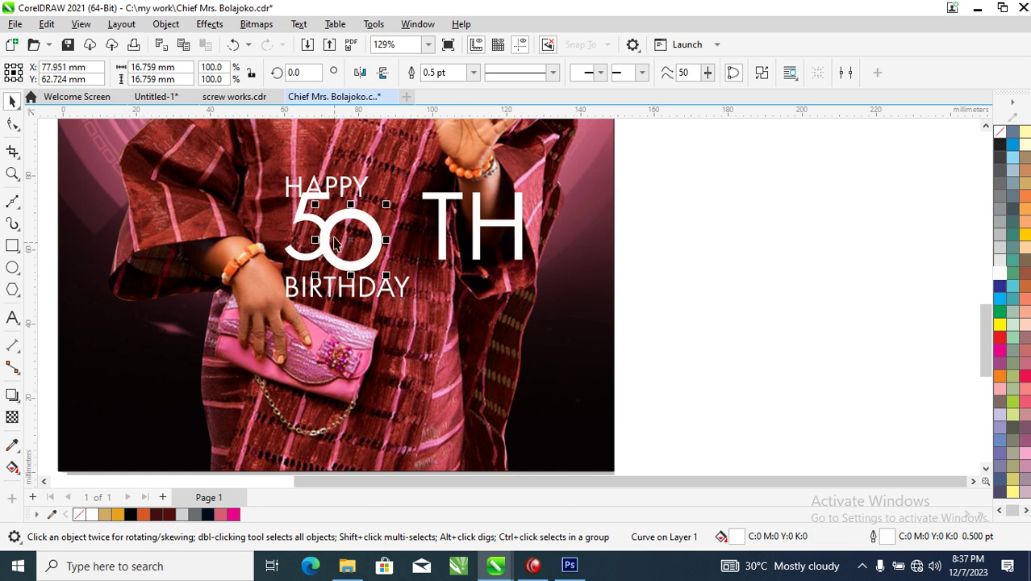
Shift the ring slightly away from the 5 and trim the 5 with it, leaving a gap between them
{"action": "left_click_drag", "start_coordinate": [333, 226], "coordinate": [337, 226]}
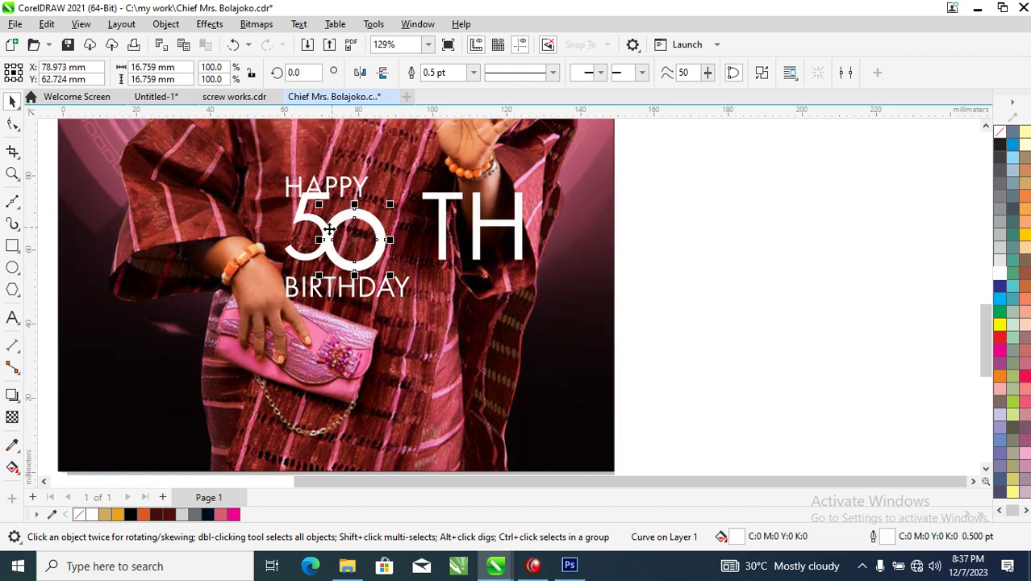
{"action": "left_click", "coordinate": [316, 221], "text": "shift"}
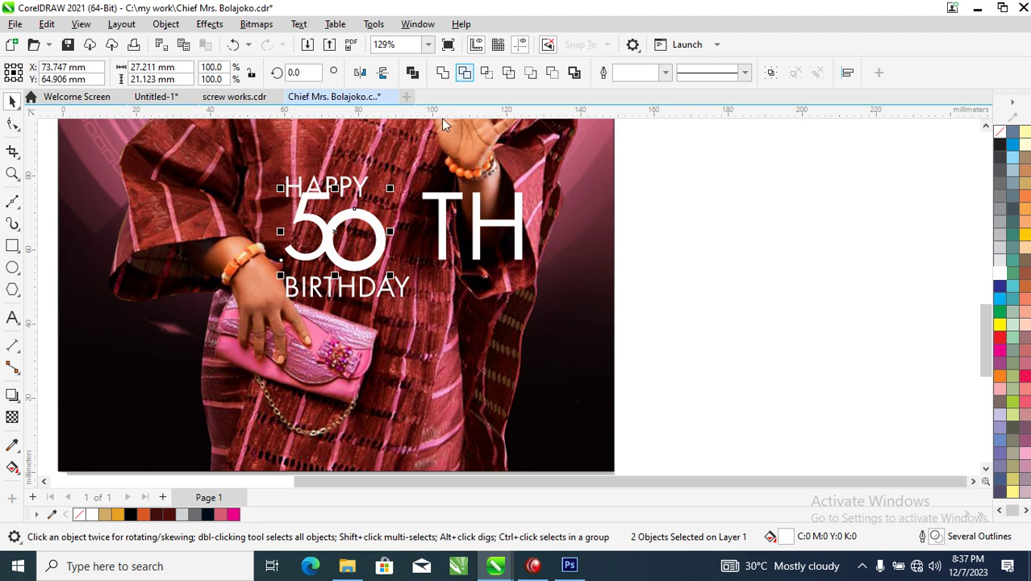
{"action": "left_click", "coordinate": [465, 74]}
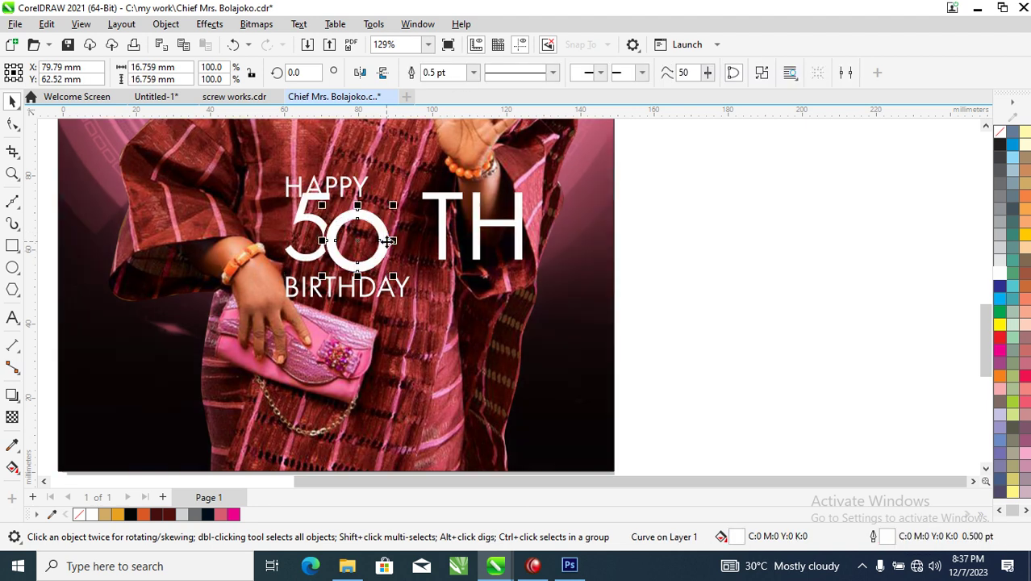
Change "TH" to lowercase and shrink it into a superscript beside the ring of the 50
{"action": "left_click", "coordinate": [441, 218]}
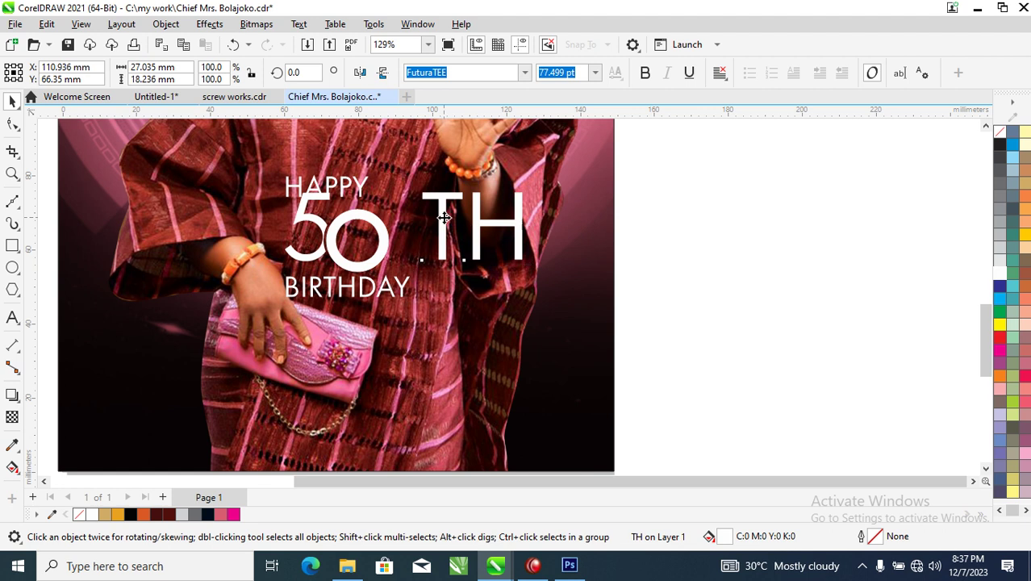
{"action": "double_click", "coordinate": [444, 217]}
{"action": "key", "text": "ctrl+a"}
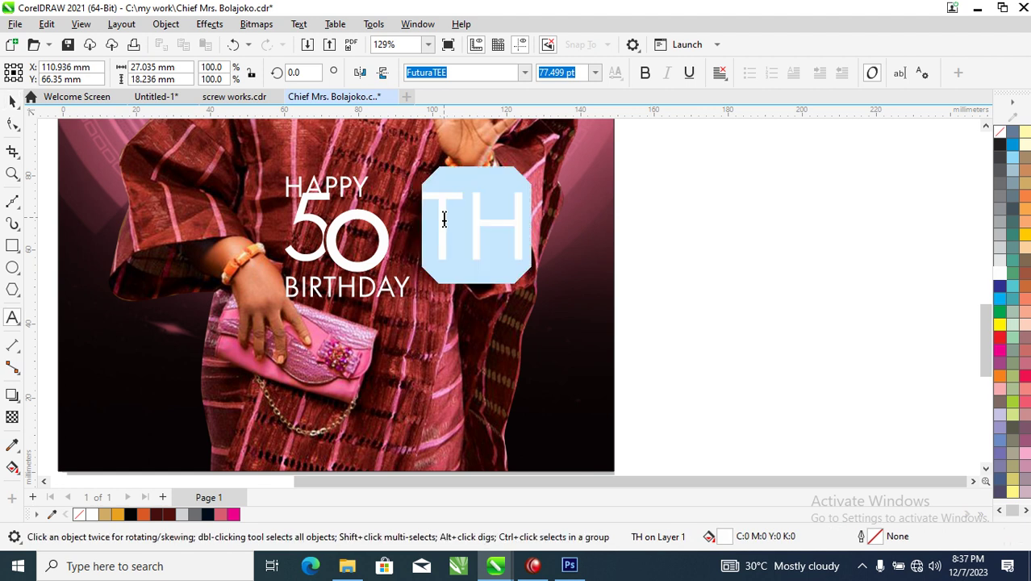
{"action": "key", "text": "shift+F3"}
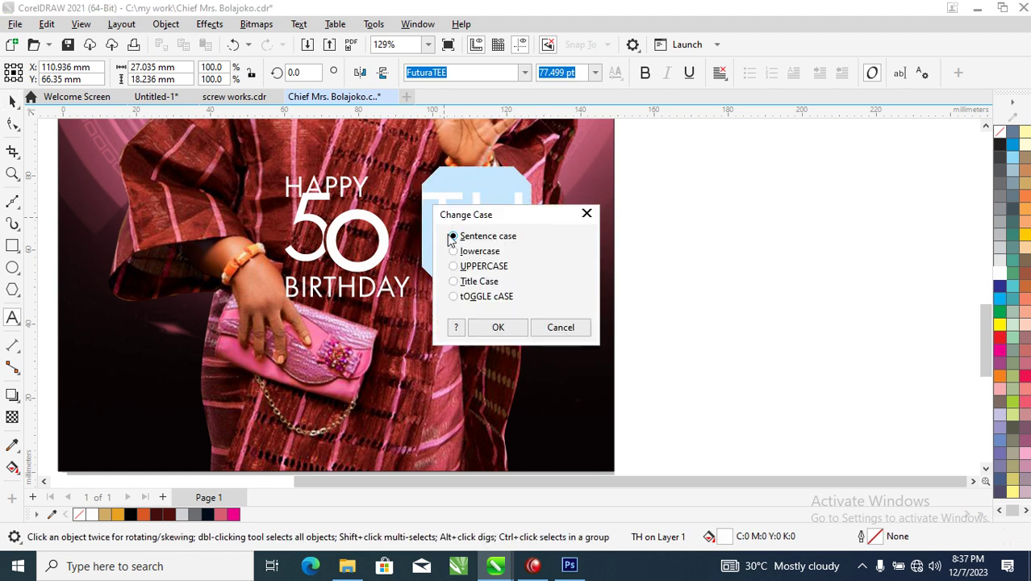
{"action": "left_click", "coordinate": [484, 252]}
{"action": "left_click", "coordinate": [500, 327]}
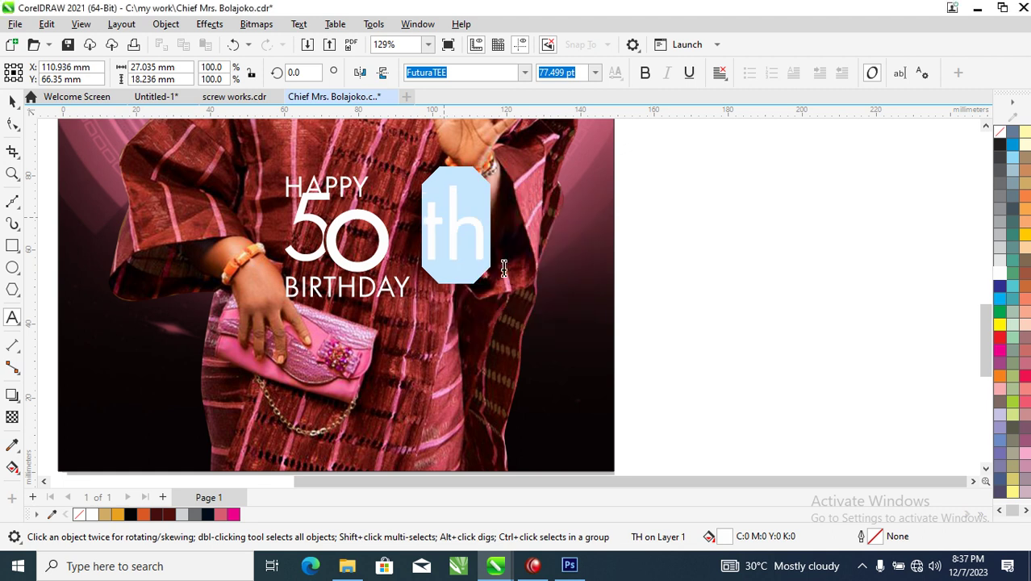
{"action": "key", "text": "ctrl+space"}
{"action": "left_click_drag", "start_coordinate": [488, 182], "coordinate": [398, 219]}
Shrink "HAPPY" to about 16.7 pt above the 50 and widen its letter spacing to span the number
{"action": "left_click_drag", "start_coordinate": [360, 189], "coordinate": [353, 169]}
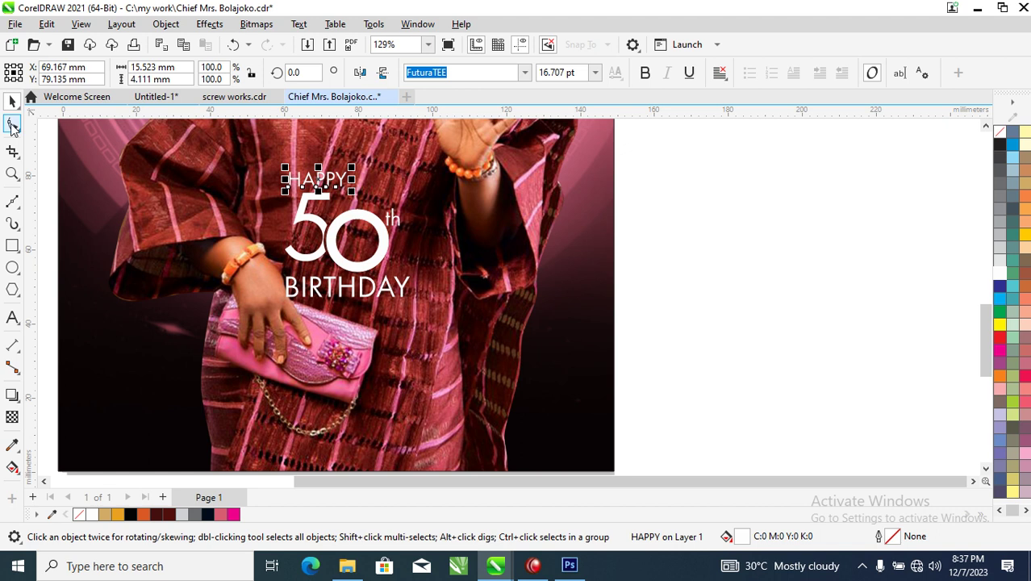
{"action": "left_click", "coordinate": [12, 125]}
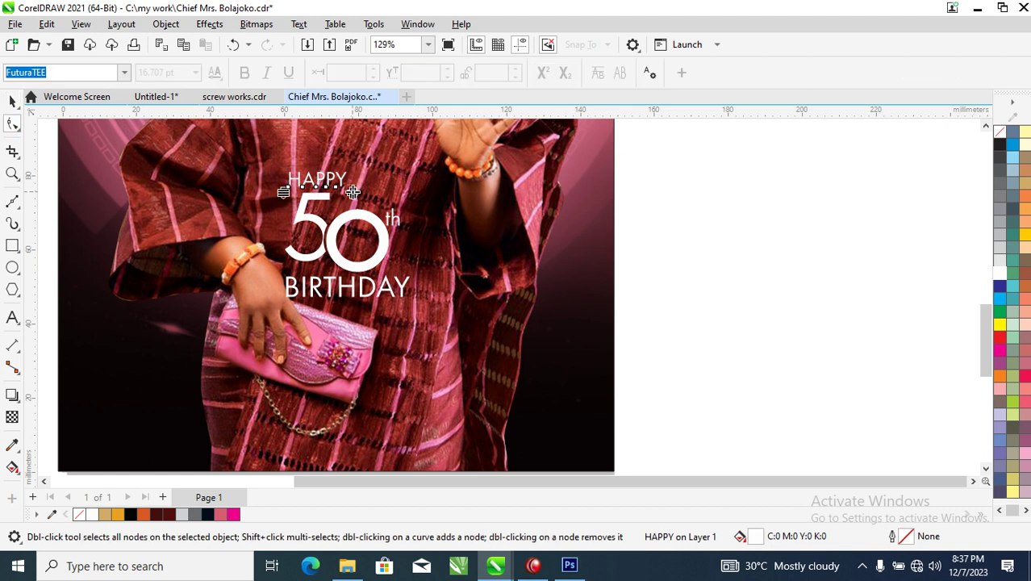
{"action": "left_click_drag", "start_coordinate": [353, 191], "coordinate": [402, 198]}
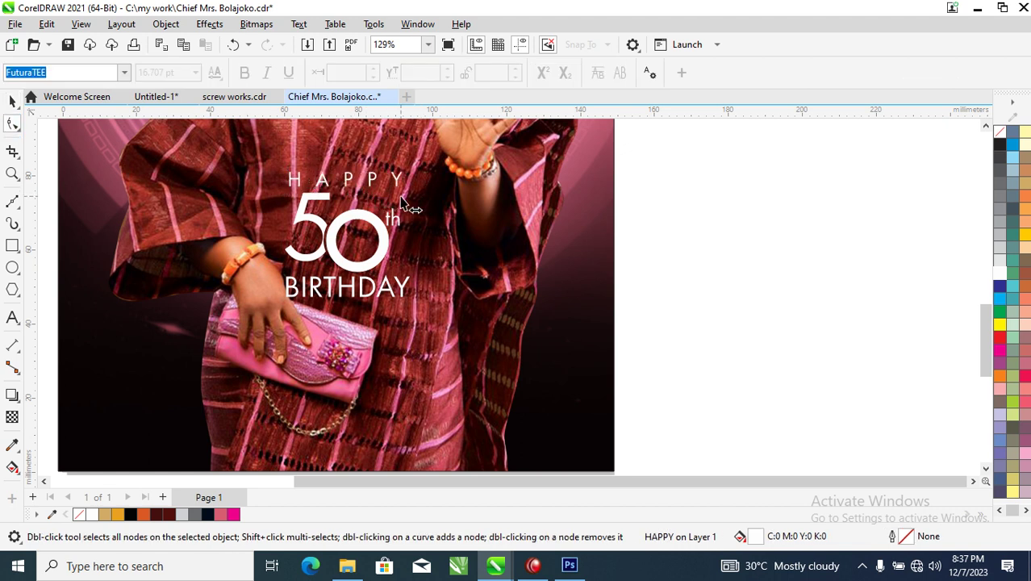
Reduce "BIRTHDAY" to about 12.2 pt and widen its letter spacing to span the width of the 50th
{"action": "left_click", "coordinate": [403, 288]}
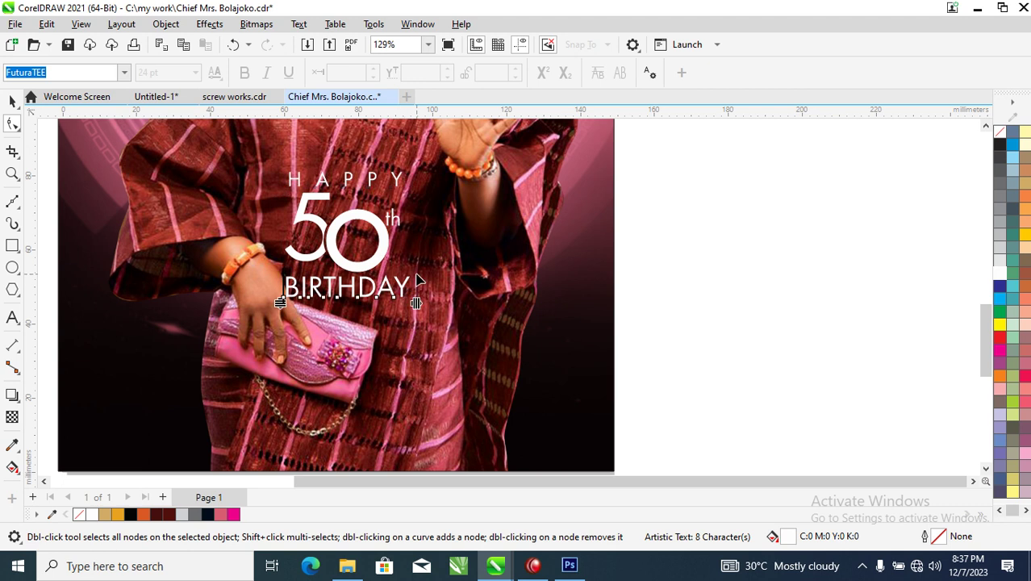
{"action": "left_click_drag", "start_coordinate": [418, 302], "coordinate": [387, 286]}
{"action": "key", "text": "space"}
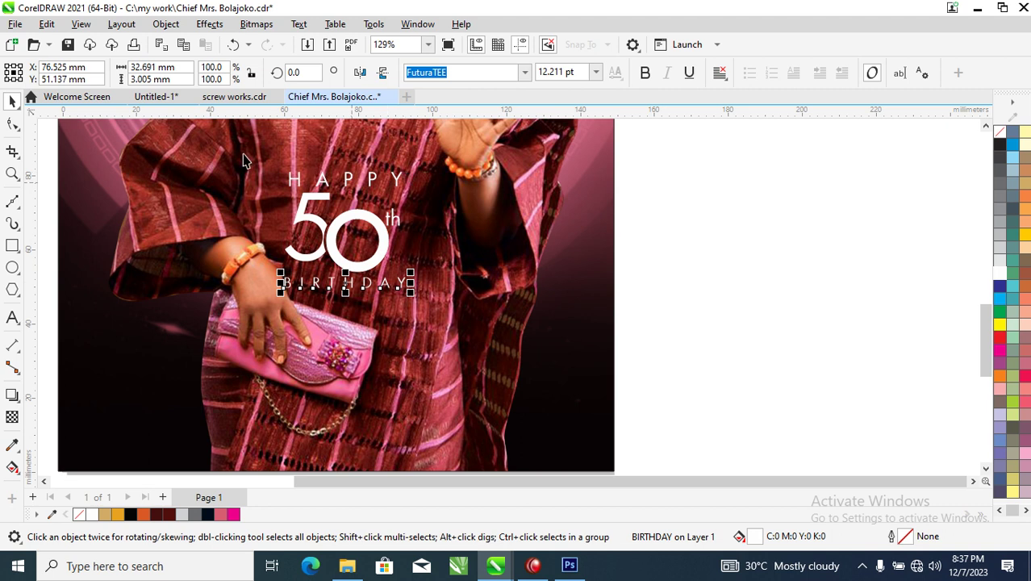
Scale "HAPPY" down to about 13.2 pt and group the 5, the ring and the "th"
{"action": "left_click", "coordinate": [404, 181]}
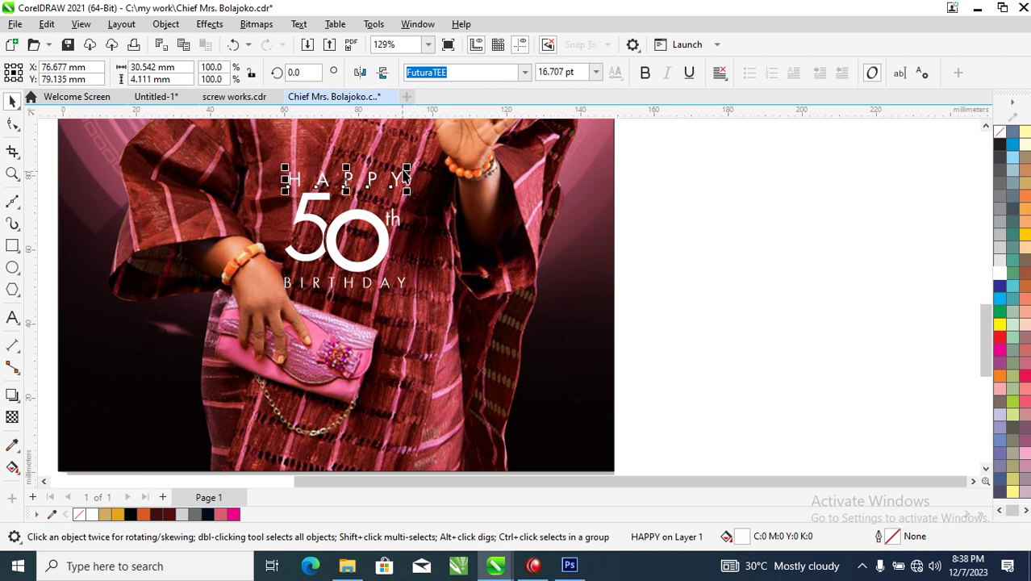
{"action": "left_click_drag", "start_coordinate": [413, 169], "coordinate": [384, 170]}
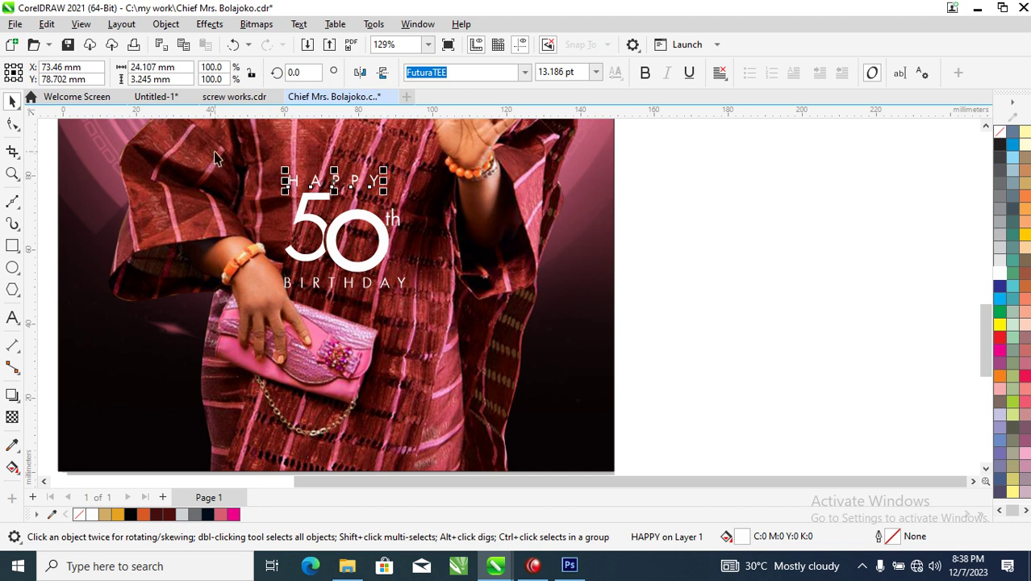
{"action": "left_click_drag", "start_coordinate": [247, 192], "coordinate": [449, 294]}
{"action": "key", "text": "ctrl+g"}
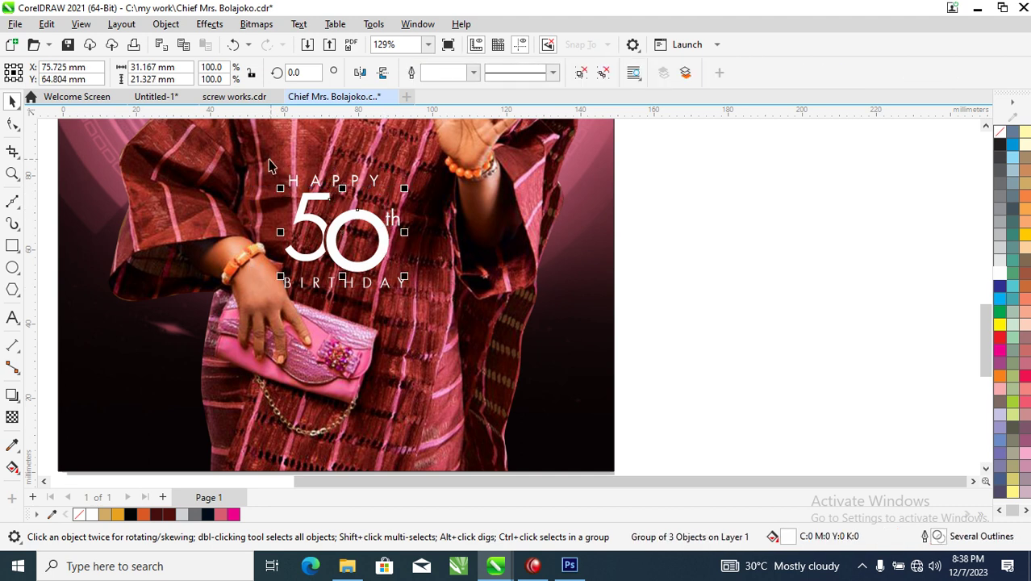
Centre "HAPPY" over "BIRTHDAY" and group both words with the 50th
{"action": "left_click", "coordinate": [372, 182]}
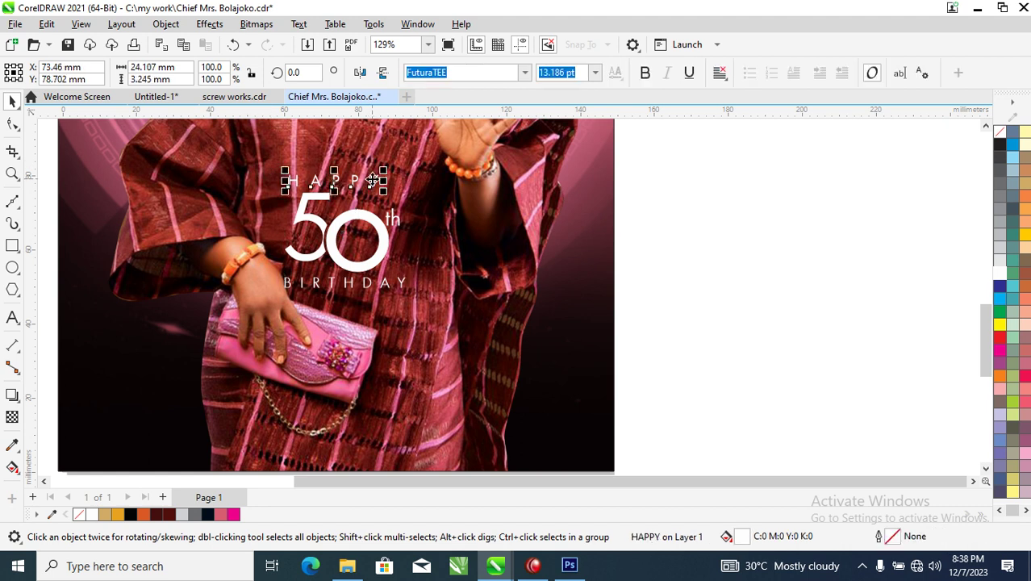
{"action": "left_click", "coordinate": [402, 288], "text": "shift"}
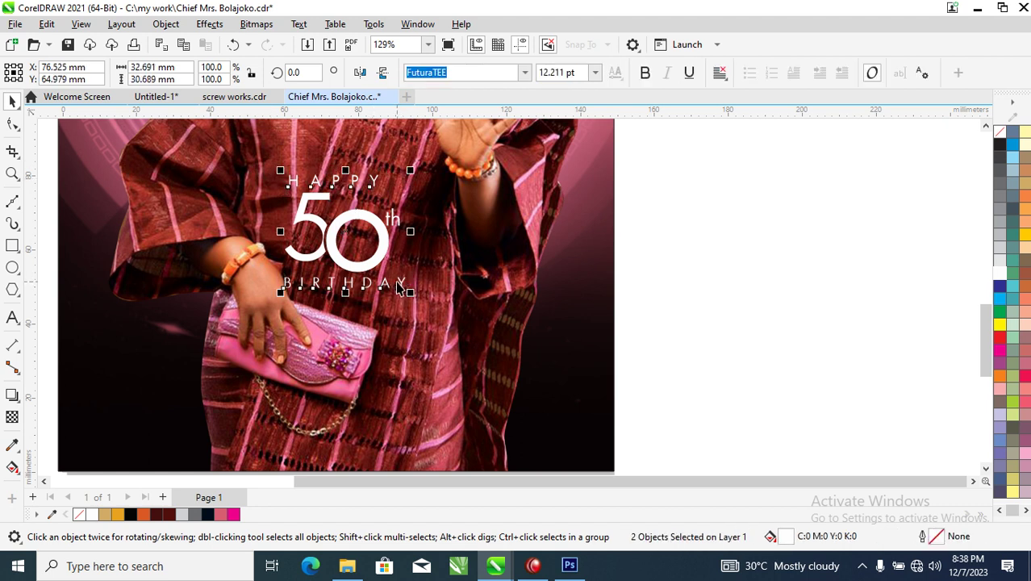
{"action": "key", "text": "c"}
{"action": "key", "text": "ctrl+u"}
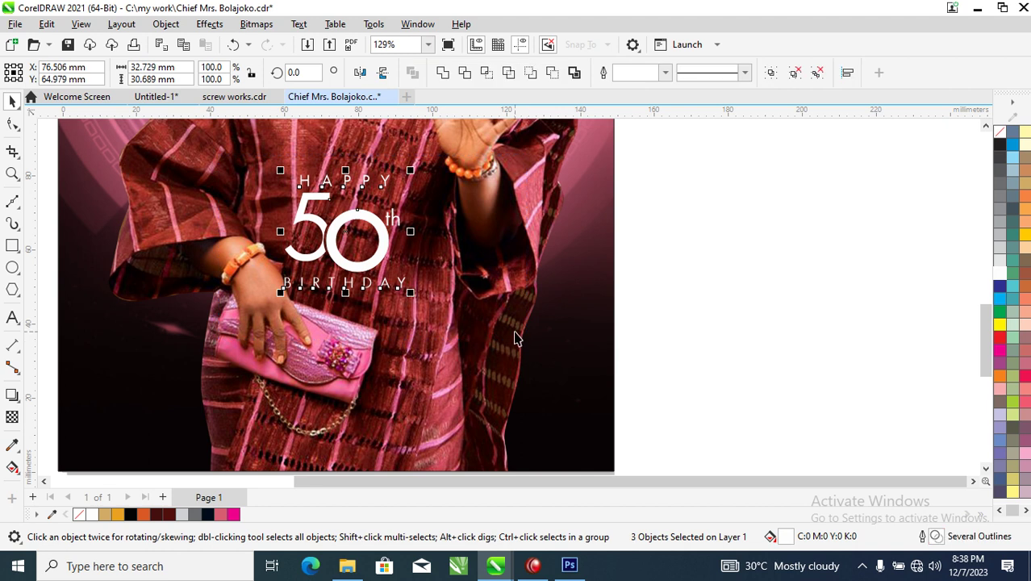
{"action": "key", "text": "ctrl+g"}
Move the grouped birthday greeting to the flyer's upper right area, beside the woman's headwrap
{"action": "scroll", "coordinate": [419, 314], "scroll_direction": "down", "scroll_amount": 4}
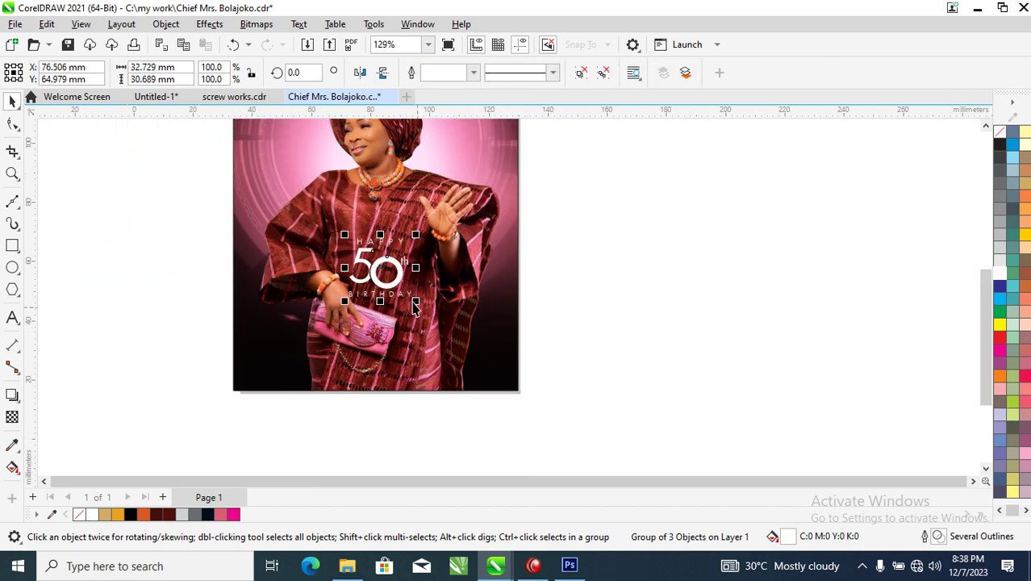
{"action": "scroll", "coordinate": [397, 275], "scroll_direction": "down", "scroll_amount": 2}
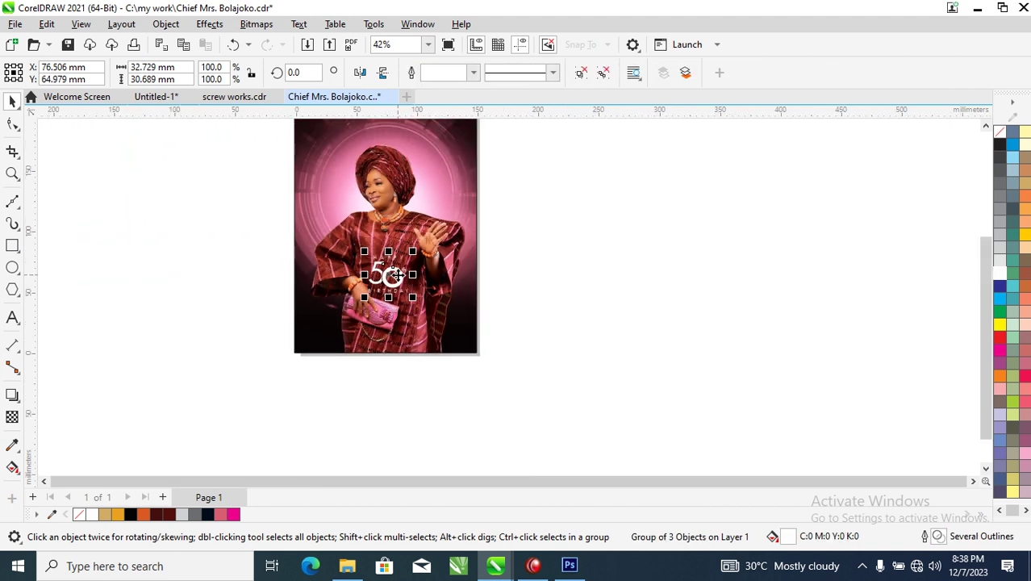
{"action": "left_click_drag", "start_coordinate": [396, 275], "coordinate": [441, 174]}
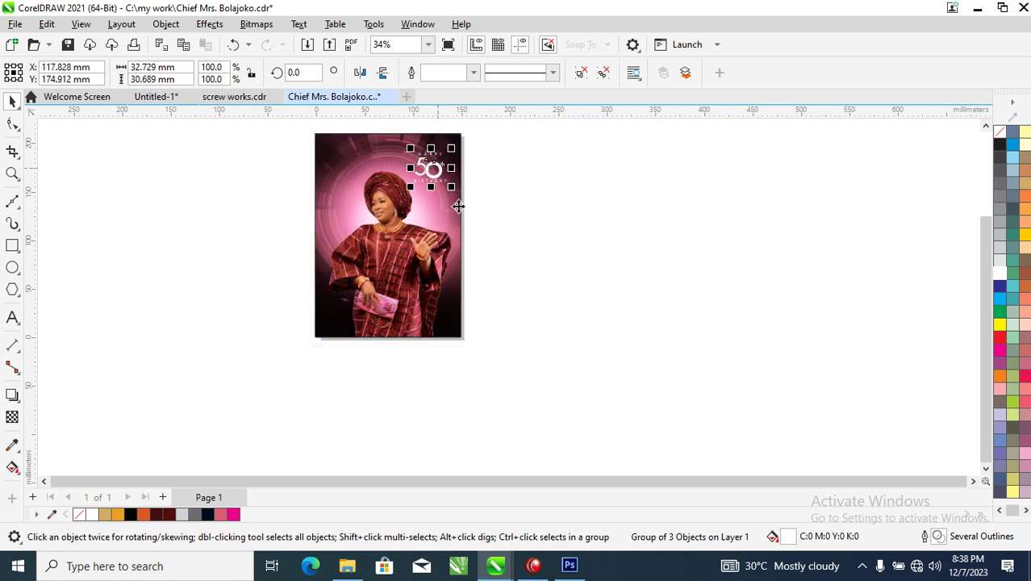
{"action": "key", "text": "z"}
{"action": "left_click_drag", "start_coordinate": [255, 141], "coordinate": [601, 221]}
{"action": "left_click_drag", "start_coordinate": [544, 293], "coordinate": [542, 305]}
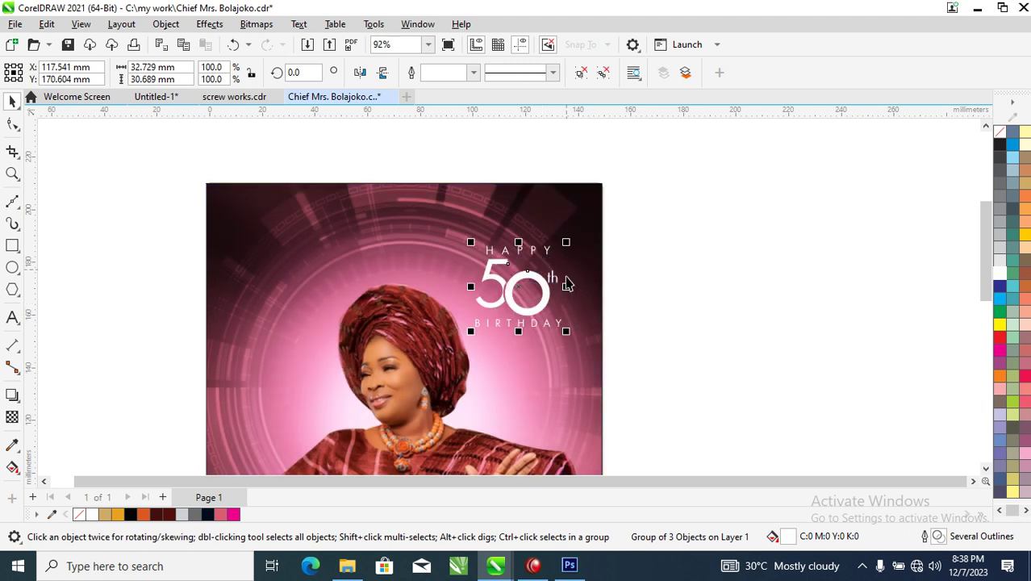
Create a horizontally mirrored copy of the flyer's background and photo frame, flush against its left edge
{"action": "scroll", "coordinate": [567, 258], "scroll_direction": "down", "scroll_amount": 5}
{"action": "left_click", "coordinate": [583, 346]}
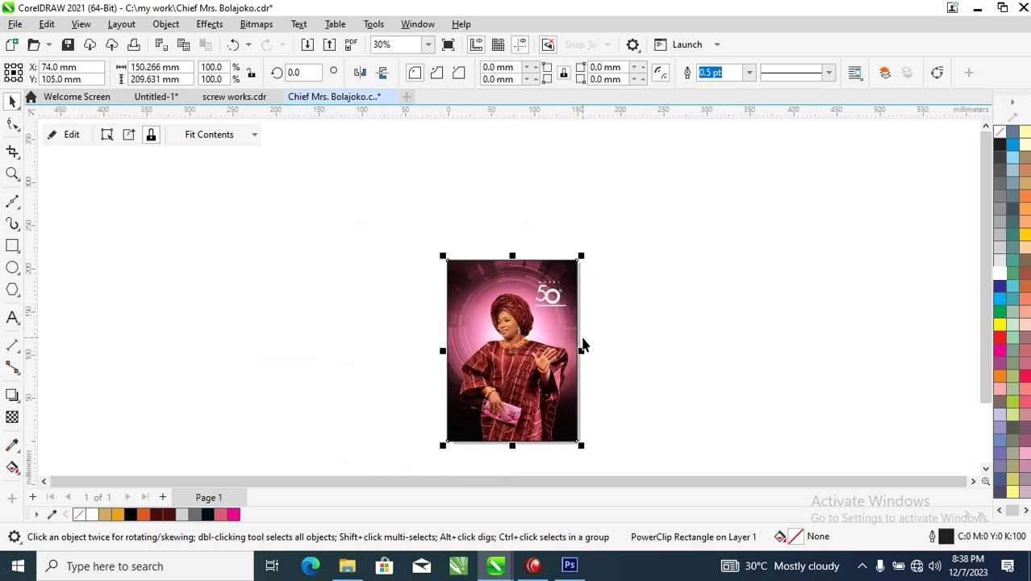
{"action": "left_click_drag", "start_coordinate": [581, 351], "coordinate": [315, 352]}
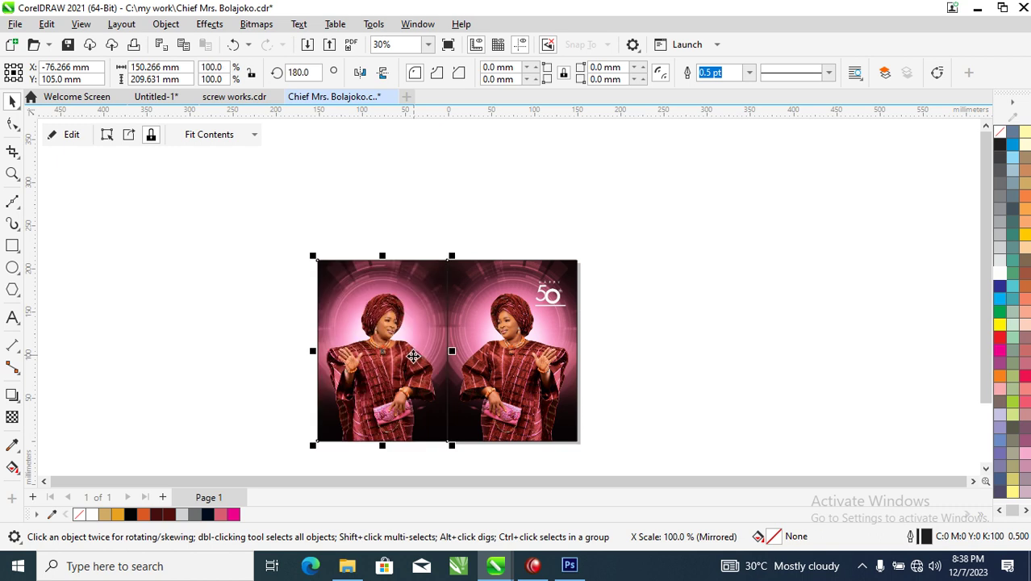
{"action": "key", "text": "z"}
{"action": "left_click_drag", "start_coordinate": [275, 246], "coordinate": [621, 431]}
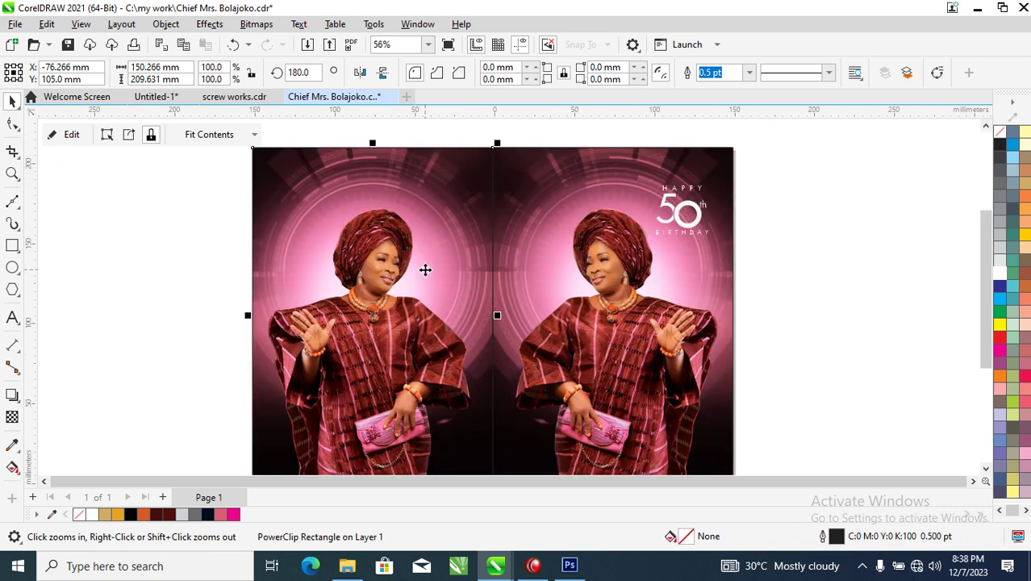
Place a duplicate of the mirrored frame to the right of the flyer and remove the woman from it, keeping only the background
{"action": "left_click", "coordinate": [455, 196], "text": "ctrl"}
{"action": "scroll", "coordinate": [468, 235], "scroll_direction": "down", "scroll_amount": 3}
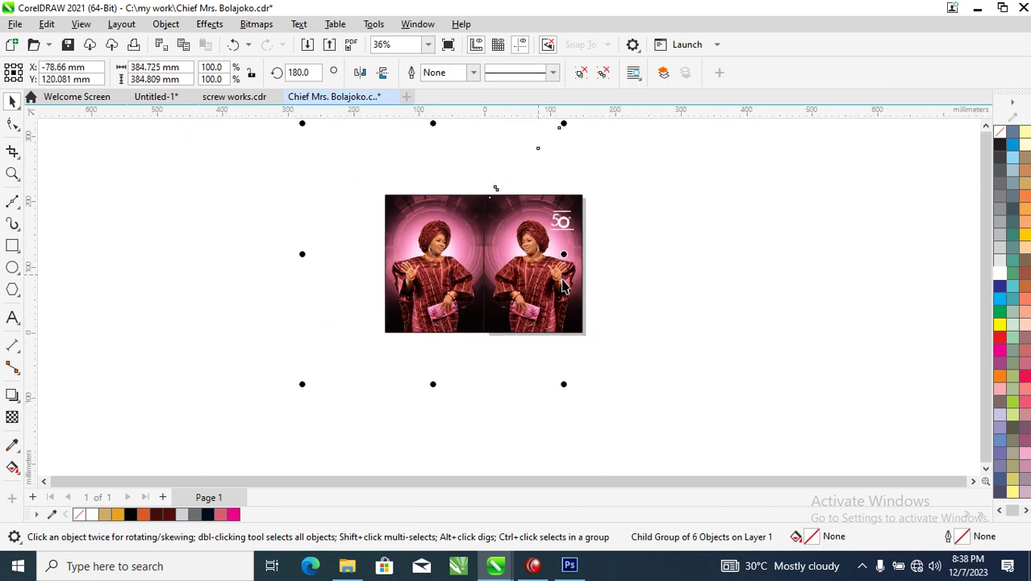
{"action": "left_click", "coordinate": [464, 214]}
{"action": "key", "text": "z"}
{"action": "left_click_drag", "start_coordinate": [321, 182], "coordinate": [731, 352]}
{"action": "key", "text": "space"}
{"action": "left_click_drag", "start_coordinate": [783, 205], "coordinate": [782, 202]}
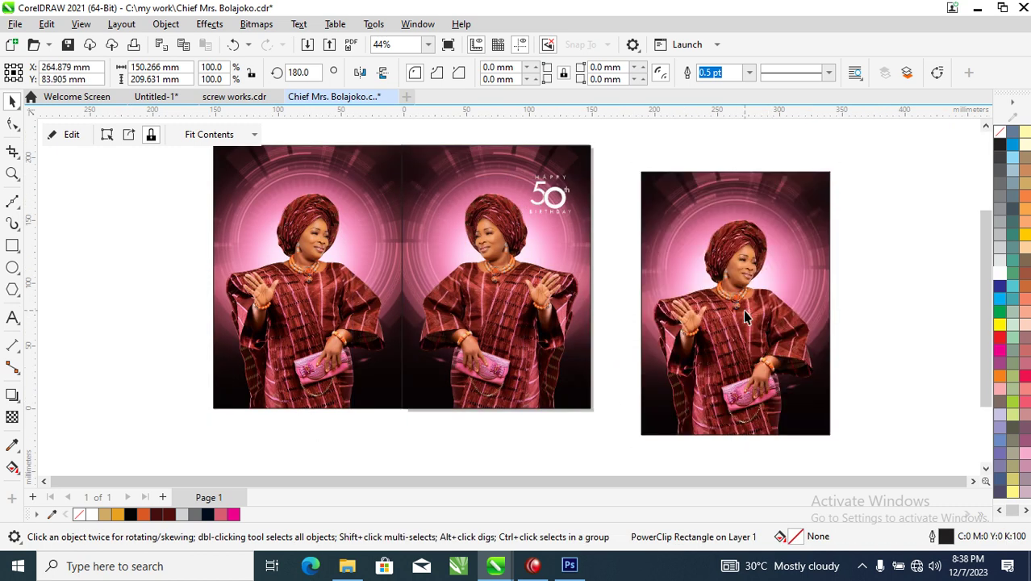
{"action": "key", "text": "ctrl+z"}
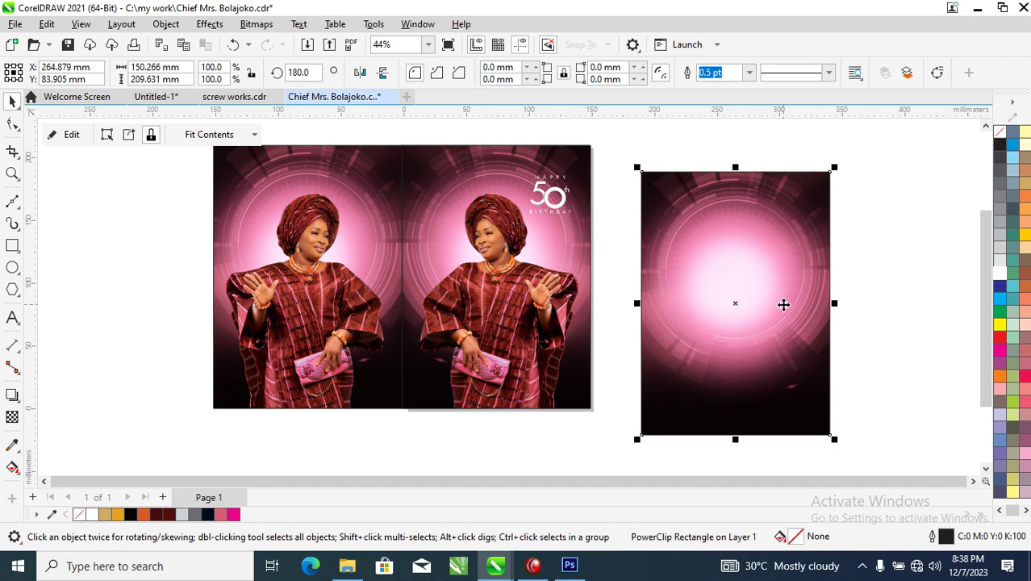
Convert the background-only frame to a 300 dpi RGB bitmap with anti-aliasing and a transparent background
{"action": "key", "text": "alt+b"}
{"action": "key", "text": "Return"}
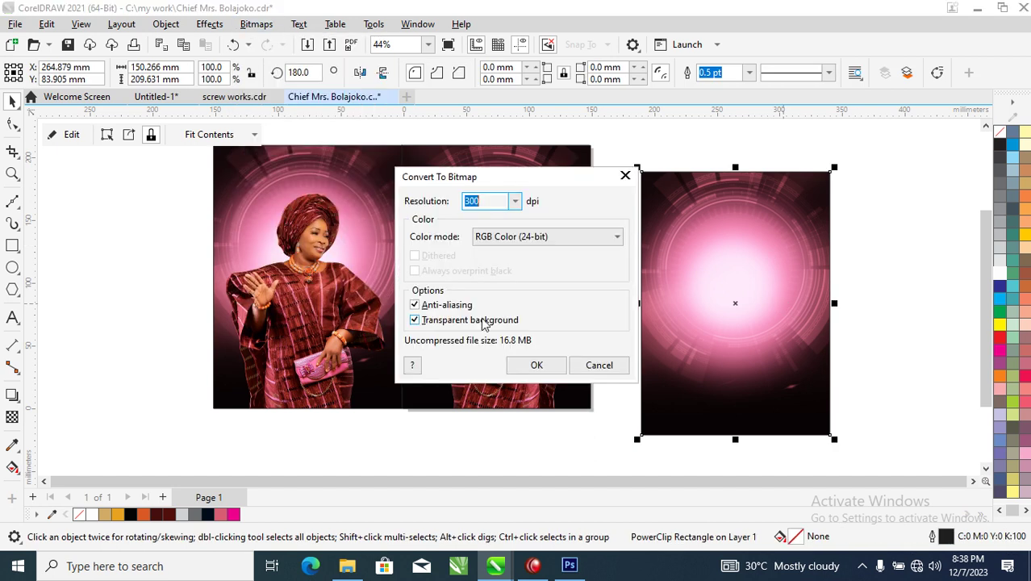
{"action": "left_click", "coordinate": [532, 365]}
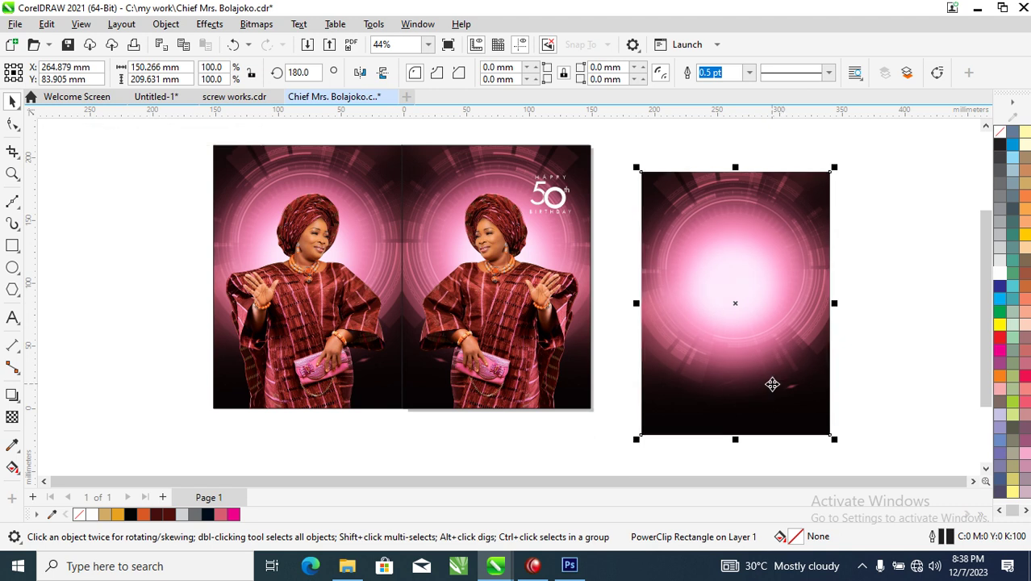
Extract the contents of the mirrored left frame and move them off to its left, leaving the frame empty
{"action": "left_click", "coordinate": [312, 279]}
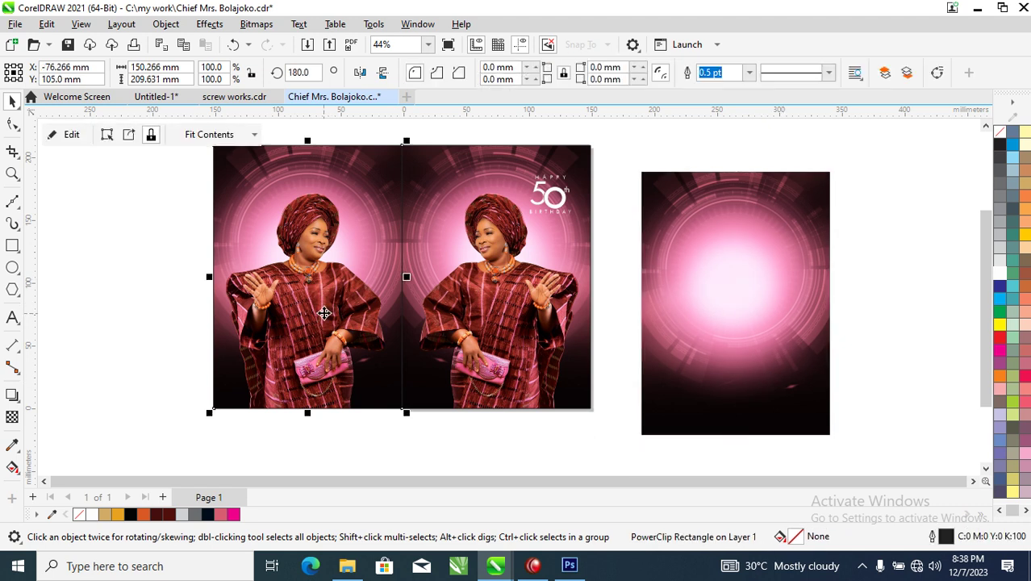
{"action": "right_click", "coordinate": [316, 278]}
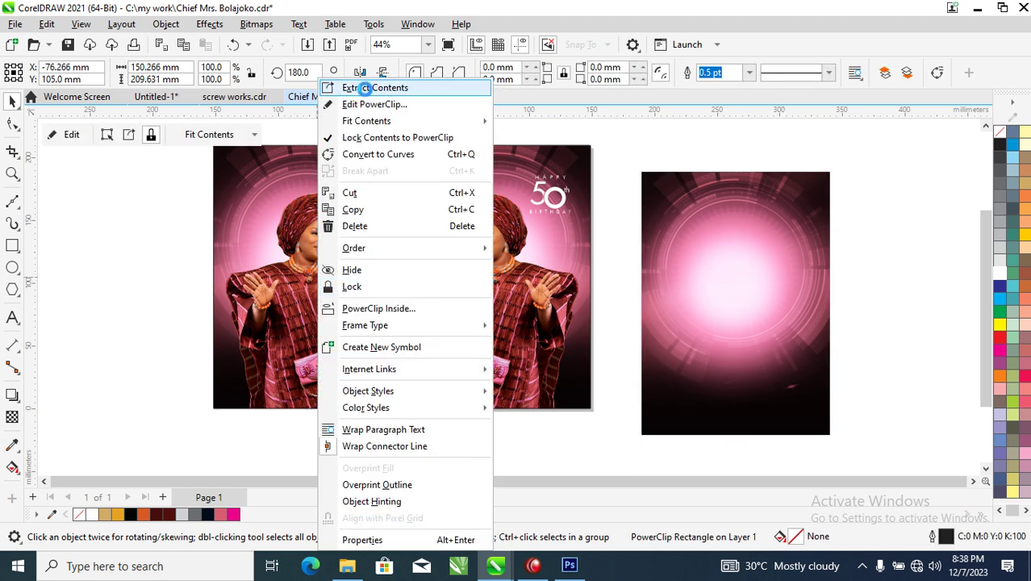
{"action": "left_click", "coordinate": [372, 88]}
{"action": "left_click_drag", "start_coordinate": [223, 307], "coordinate": [41, 329]}
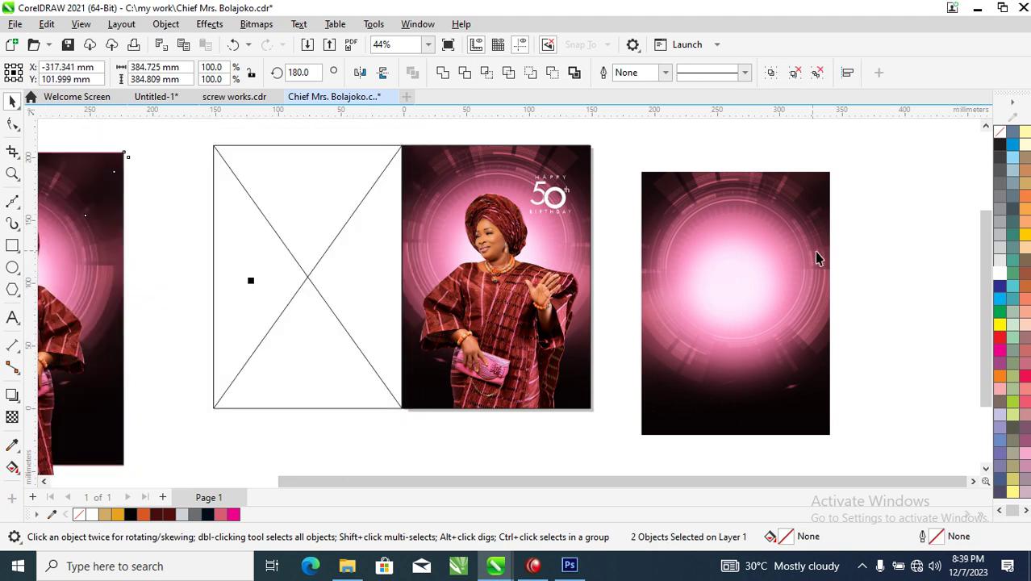
PowerClip the background bitmap inside the empty left frame and enlarge it there to 198.6%
{"action": "left_click", "coordinate": [821, 299]}
{"action": "left_click_drag", "start_coordinate": [821, 300], "coordinate": [396, 260]}
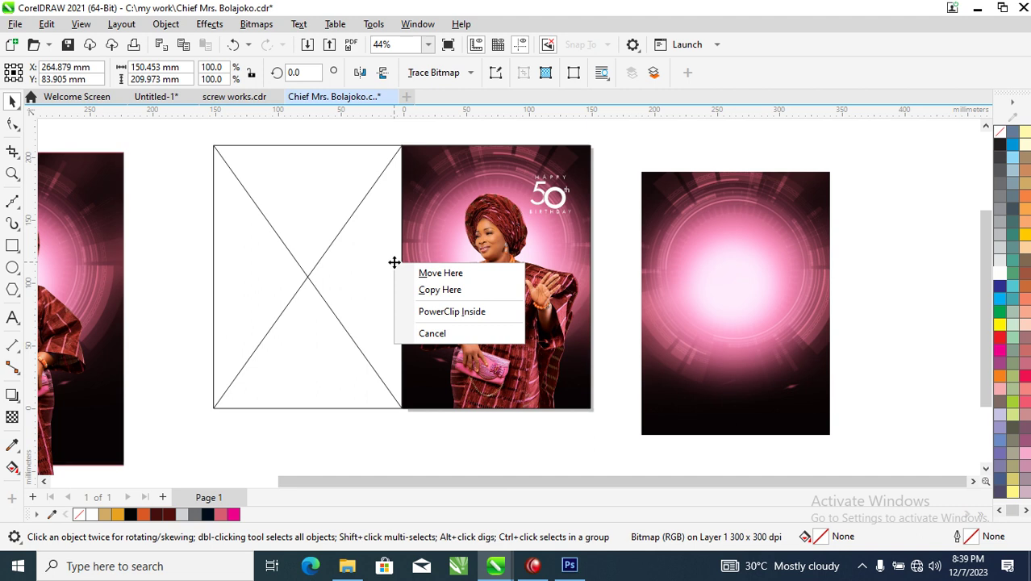
{"action": "left_click", "coordinate": [468, 310]}
{"action": "left_click_drag", "start_coordinate": [405, 403], "coordinate": [539, 521]}
{"action": "left_click_drag", "start_coordinate": [300, 216], "coordinate": [300, 249]}
{"action": "scroll", "coordinate": [376, 265], "scroll_direction": "down", "scroll_amount": 1}
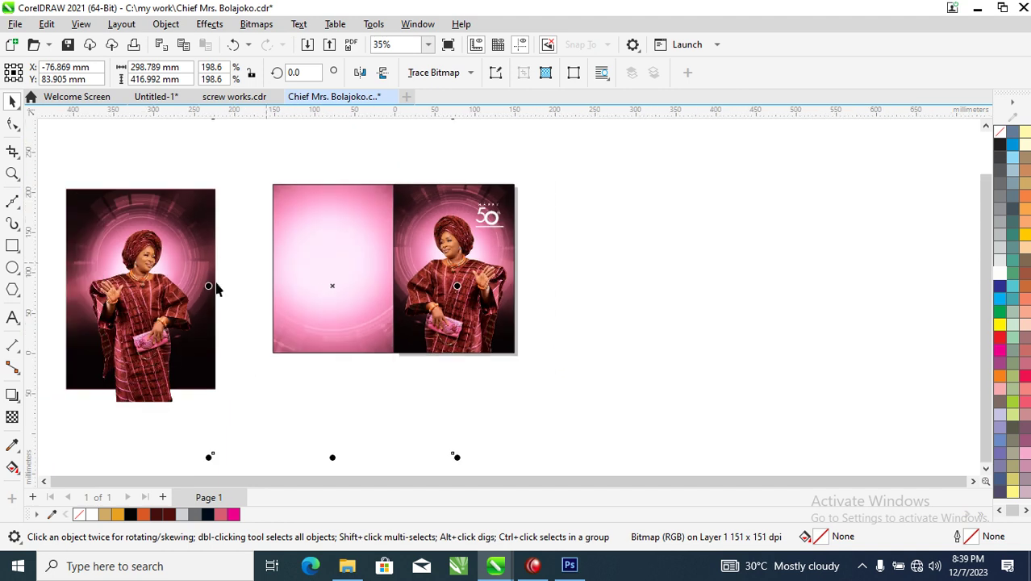
Move the extracted photo of the woman onto the glowing pink background of the left page
{"action": "left_click", "coordinate": [137, 354]}
{"action": "left_click_drag", "start_coordinate": [138, 315], "coordinate": [329, 284]}
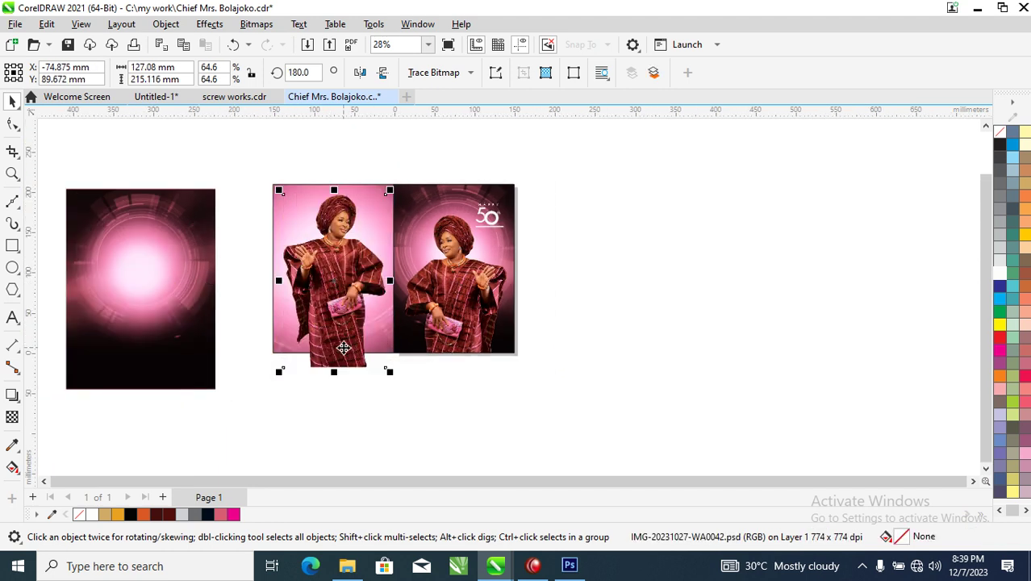
{"action": "key", "text": "z"}
{"action": "left_click_drag", "start_coordinate": [256, 170], "coordinate": [549, 365]}
{"action": "key", "text": "space"}
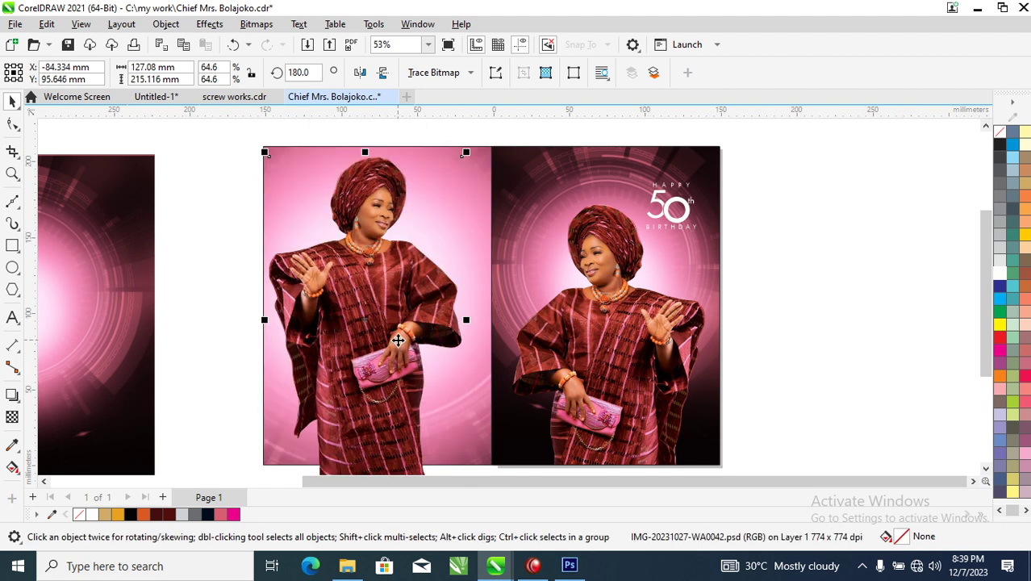
Convert the woman's photo on the left page to a 300 dpi Grayscale (8-bit) bitmap with transparent background
{"action": "key", "text": "alt+b"}
{"action": "key", "text": "Down"}
{"action": "key", "text": "Return"}
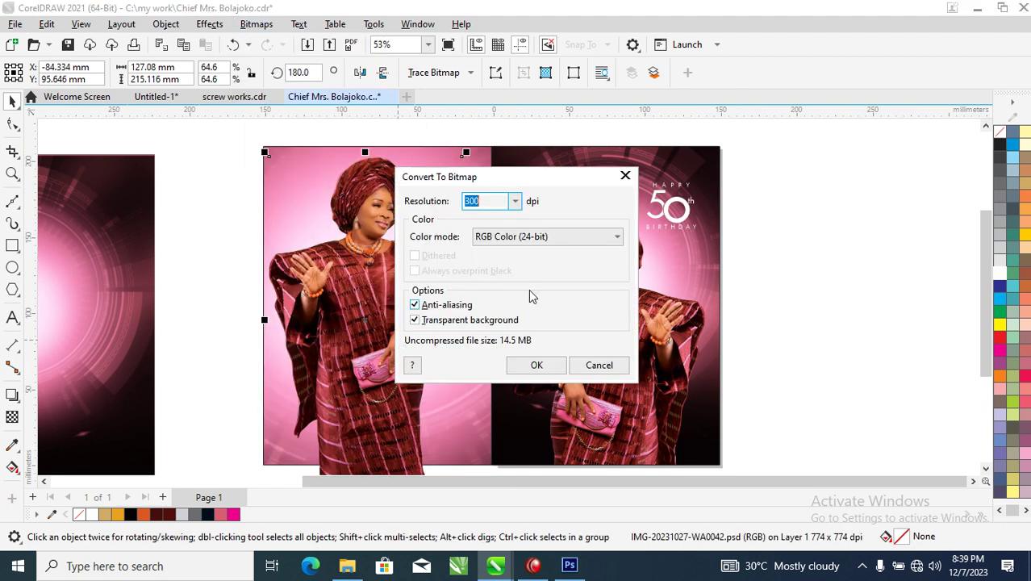
{"action": "left_click", "coordinate": [601, 238]}
{"action": "left_click", "coordinate": [575, 279]}
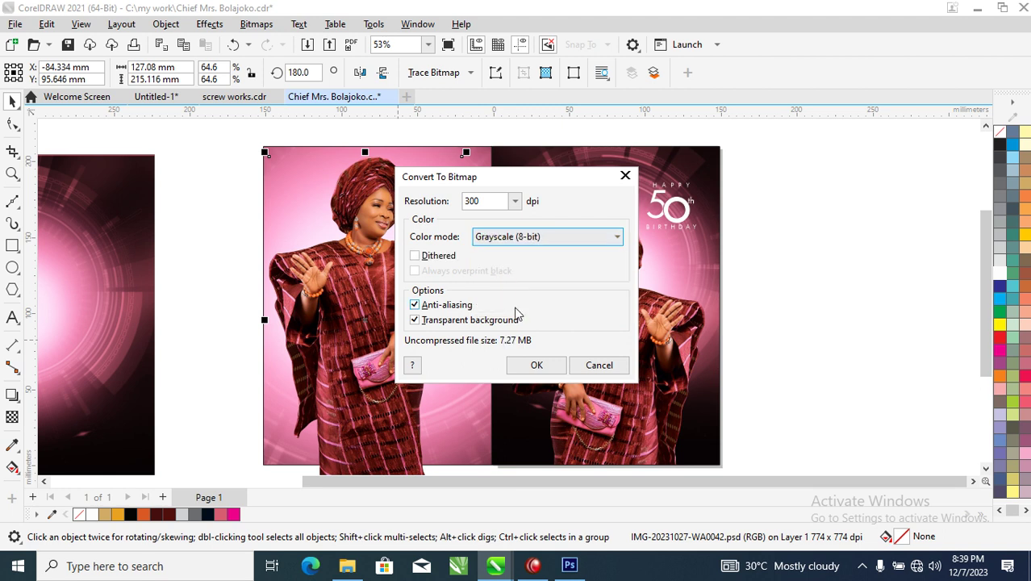
{"action": "left_click", "coordinate": [536, 365]}
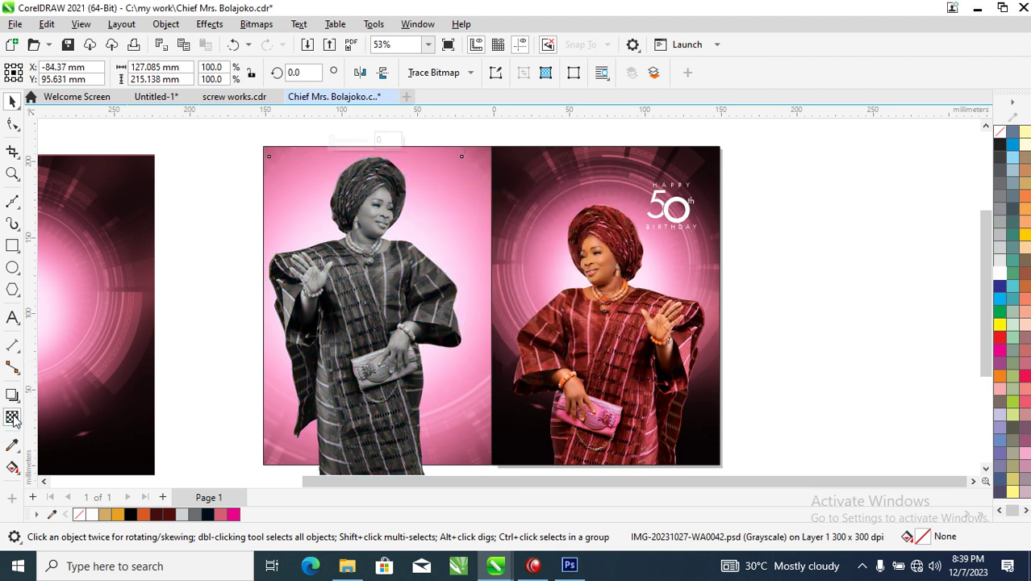
Give the grayscale photo a uniform transparency of 50 with the Screen merge mode
{"action": "left_click", "coordinate": [11, 417]}
{"action": "left_click", "coordinate": [36, 72]}
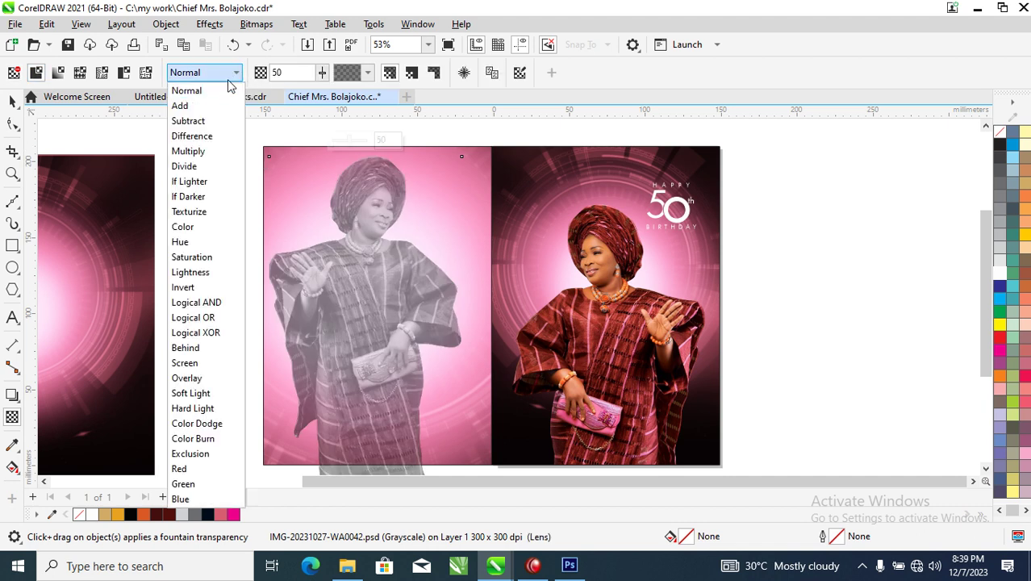
{"action": "left_click", "coordinate": [185, 363]}
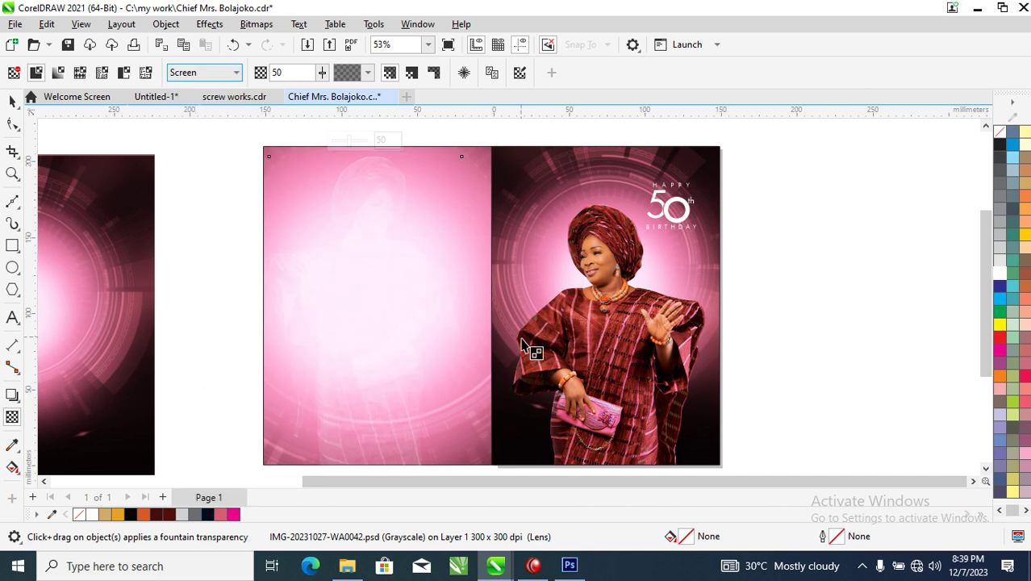
Enlarge the faded photo to 160.6% and place it at the left page's lower right corner
{"action": "left_click", "coordinate": [12, 102]}
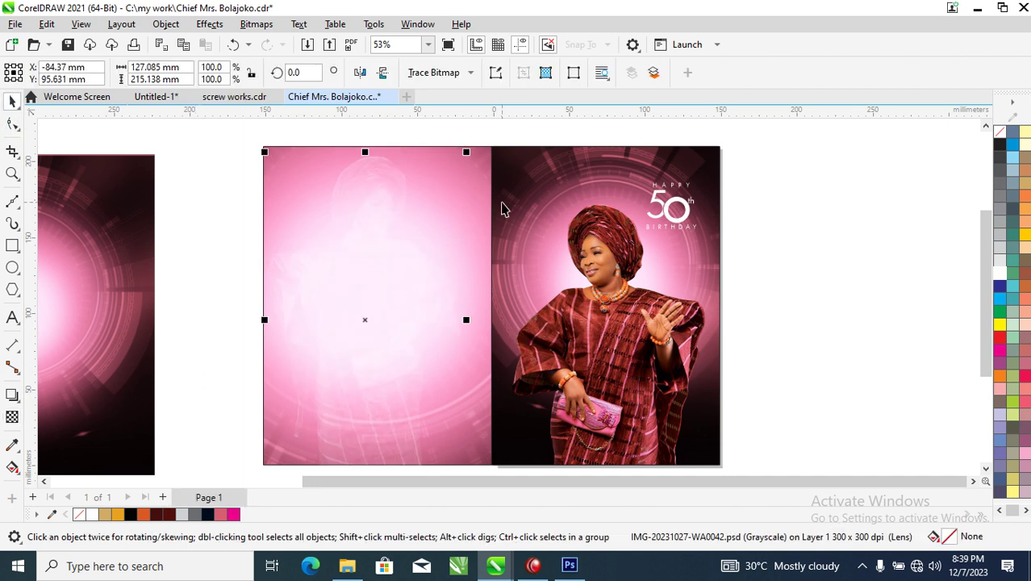
{"action": "left_click_drag", "start_coordinate": [466, 154], "coordinate": [387, 316]}
{"action": "left_click_drag", "start_coordinate": [390, 265], "coordinate": [465, 442]}
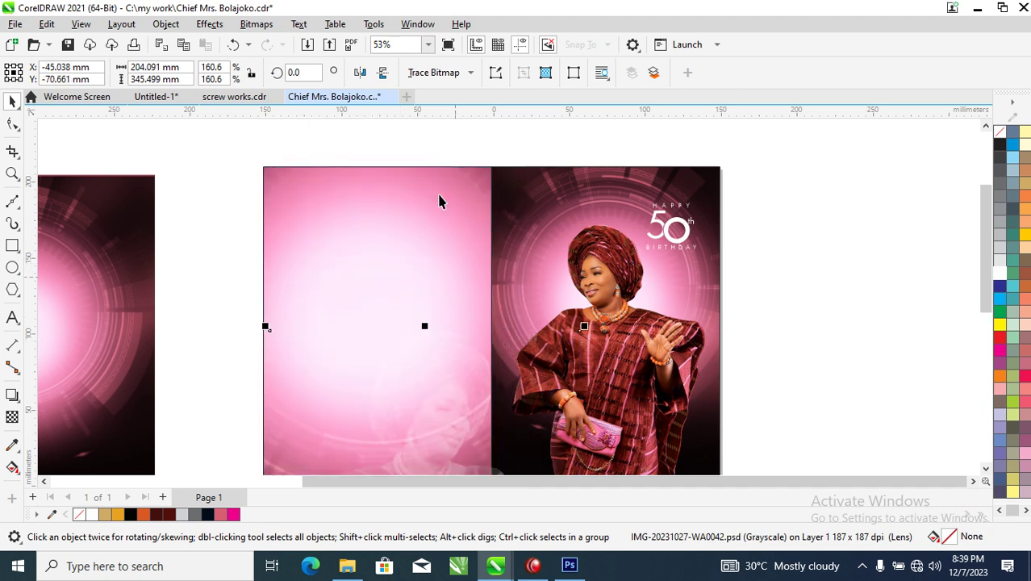
Shift the left page's background bitmap up and left, and nudge the faded photo up and left over it
{"action": "key", "text": "ctrl+z"}
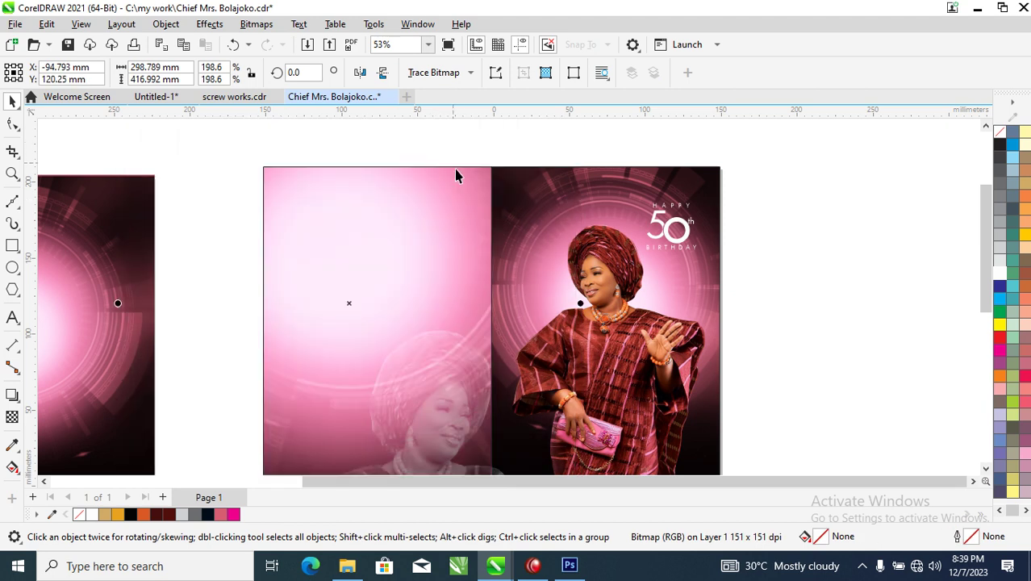
{"action": "left_click", "coordinate": [453, 438]}
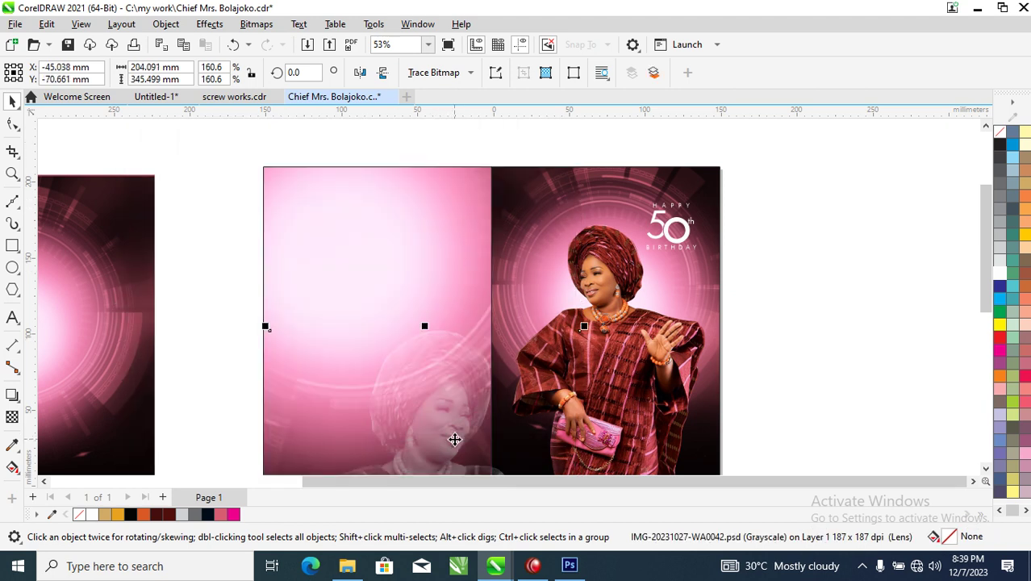
{"action": "left_click_drag", "start_coordinate": [453, 438], "coordinate": [428, 406]}
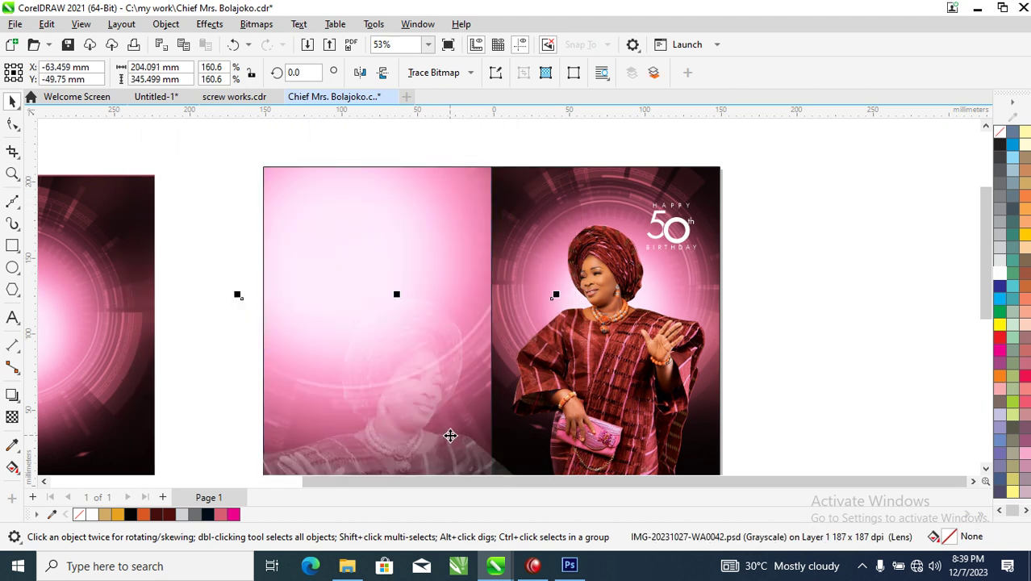
{"action": "left_click", "coordinate": [816, 280]}
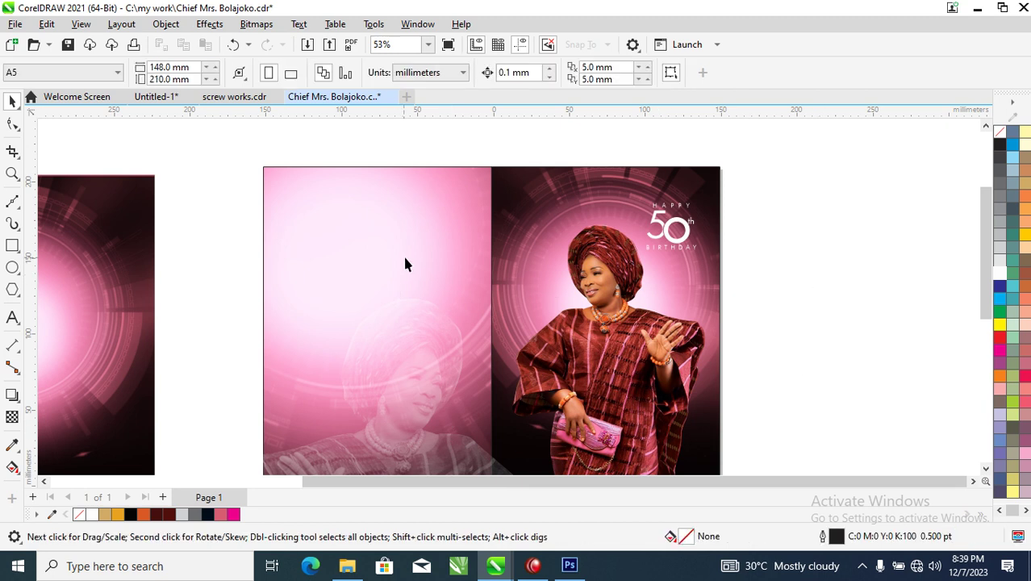
Add the text "THANKS FOR COMING" in the left page's upper area and set its font to FuturaTEE
{"action": "key", "text": "F8"}
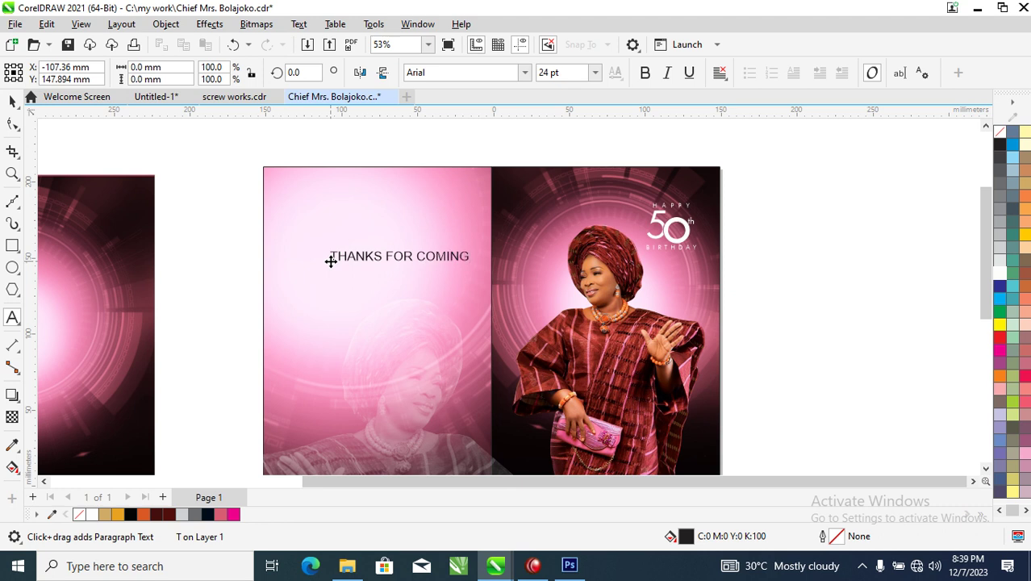
{"action": "left_click", "coordinate": [331, 260]}
{"action": "left_click", "coordinate": [524, 71]}
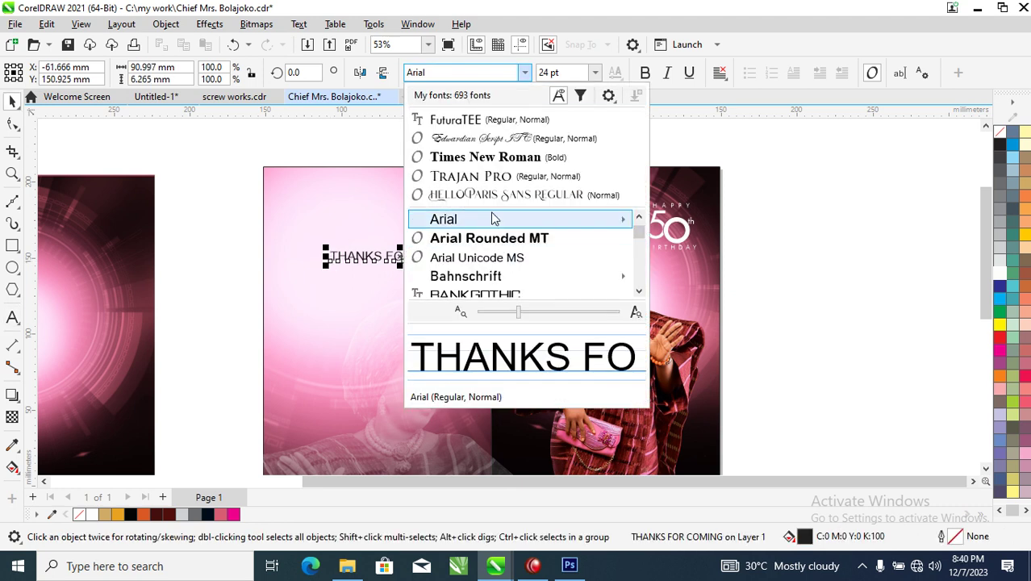
{"action": "key", "text": "Escape"}
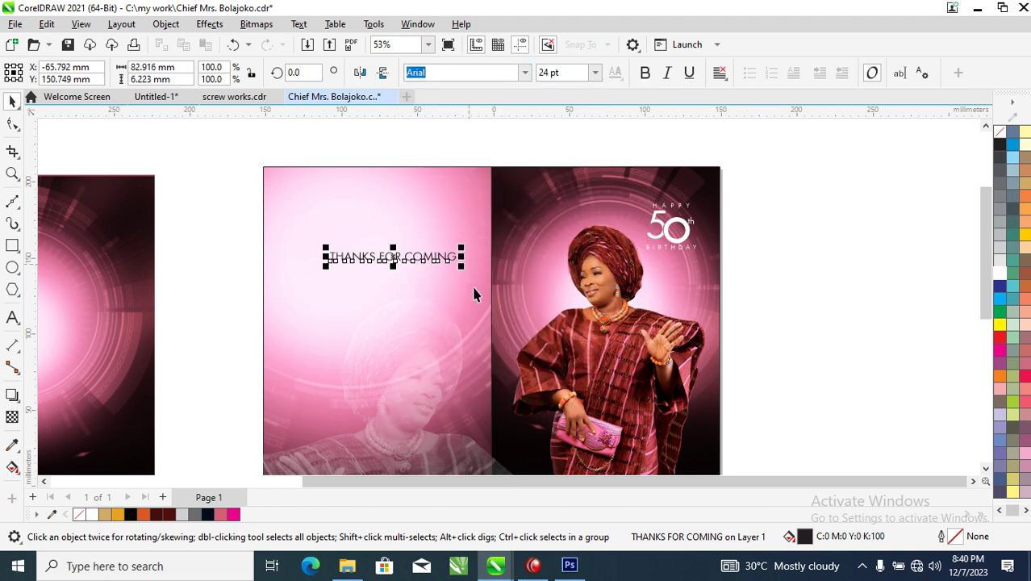
Split the thank-you text into separate "THANKS FOR" and "COMING" lines, and enlarge "COMING" to about 44 pt close beneath the first
{"action": "double_click", "coordinate": [407, 257]}
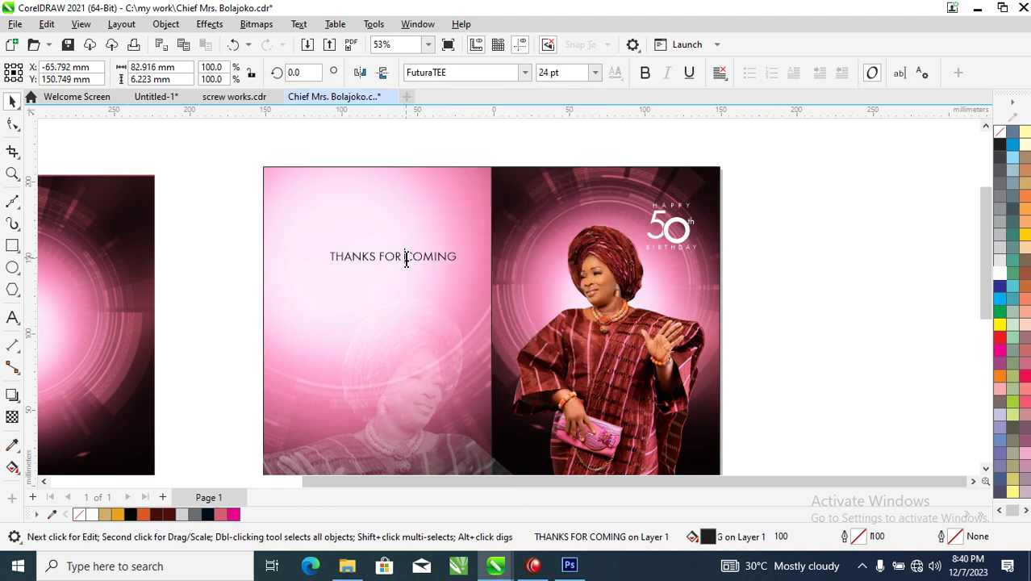
{"action": "key", "text": "Return"}
{"action": "key", "text": "ctrl+k"}
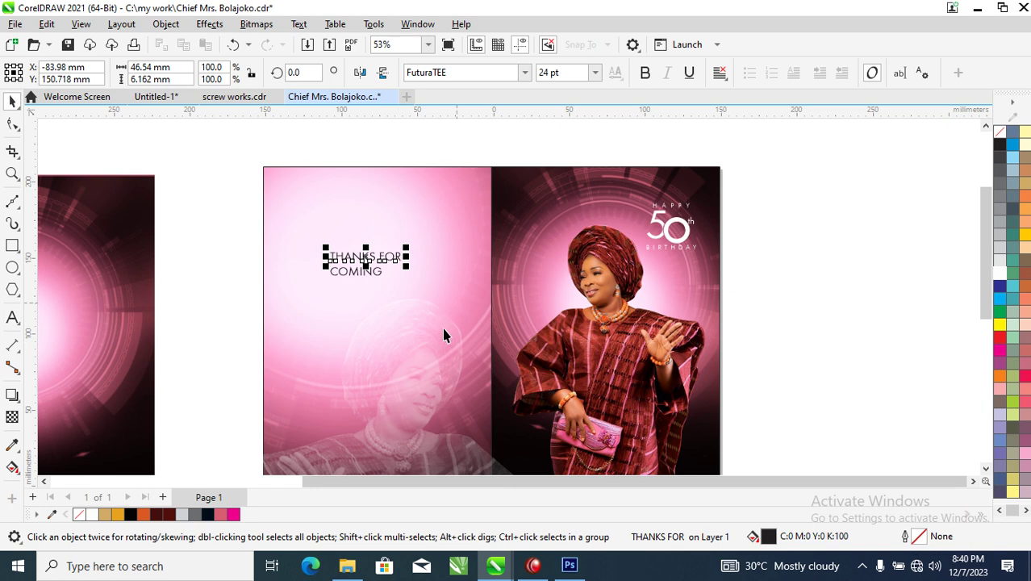
{"action": "left_click", "coordinate": [372, 274]}
{"action": "left_click_drag", "start_coordinate": [387, 284], "coordinate": [429, 311]}
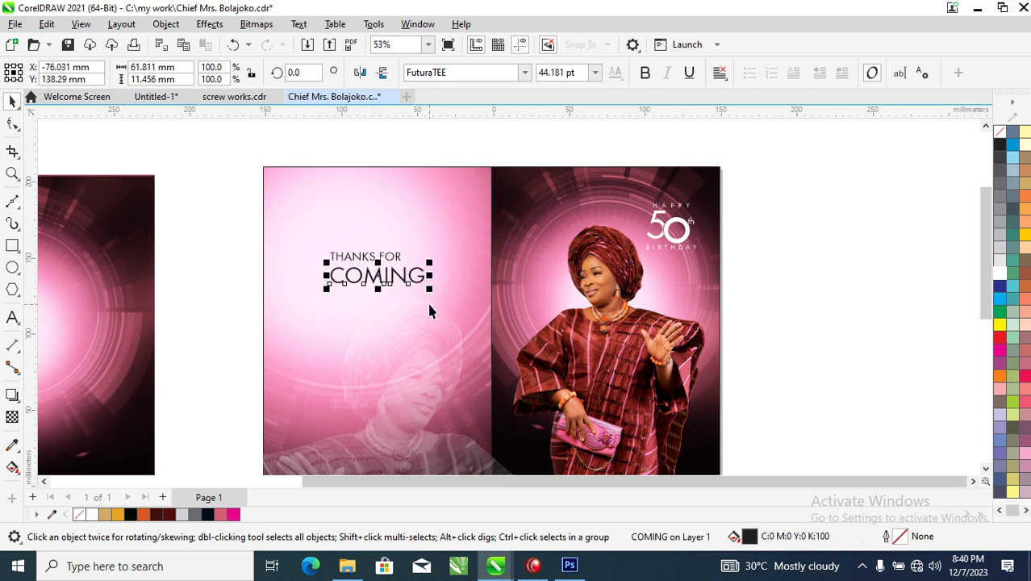
{"action": "left_click_drag", "start_coordinate": [416, 267], "coordinate": [417, 264]}
Remove the spare dark pink background copy lying outside the pages, beside the left page
{"action": "left_click_drag", "start_coordinate": [129, 242], "coordinate": [152, 268]}
{"action": "key", "text": "Escape"}
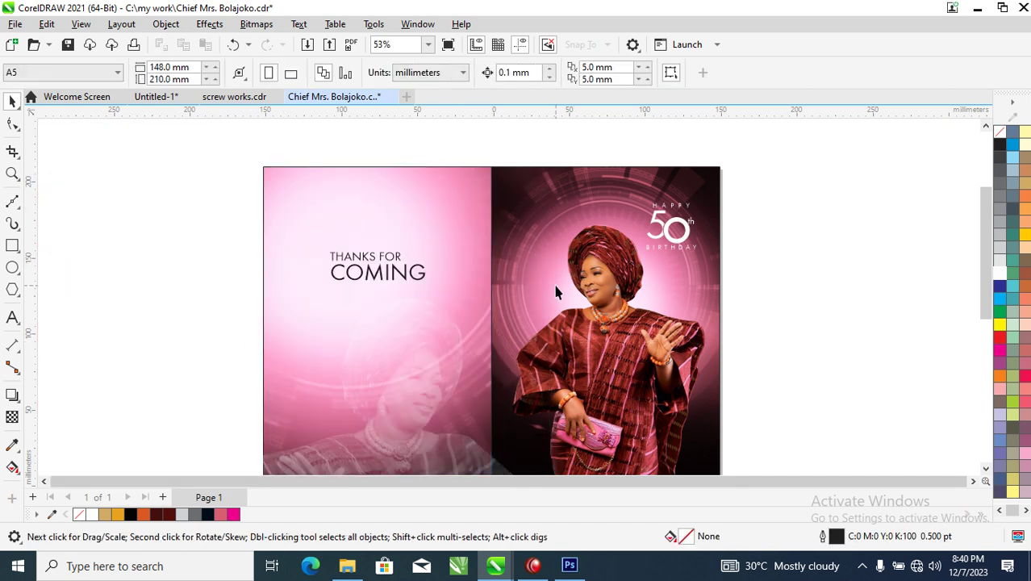
{"action": "scroll", "coordinate": [555, 295], "scroll_direction": "down", "scroll_amount": 1}
{"action": "key", "text": "z"}
{"action": "left_click_drag", "start_coordinate": [308, 182], "coordinate": [711, 450]}
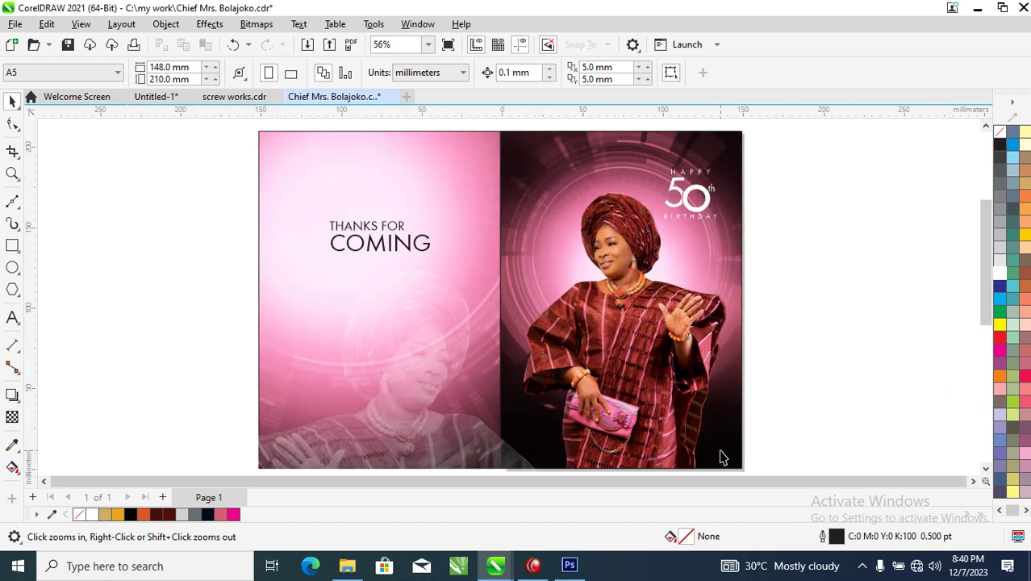